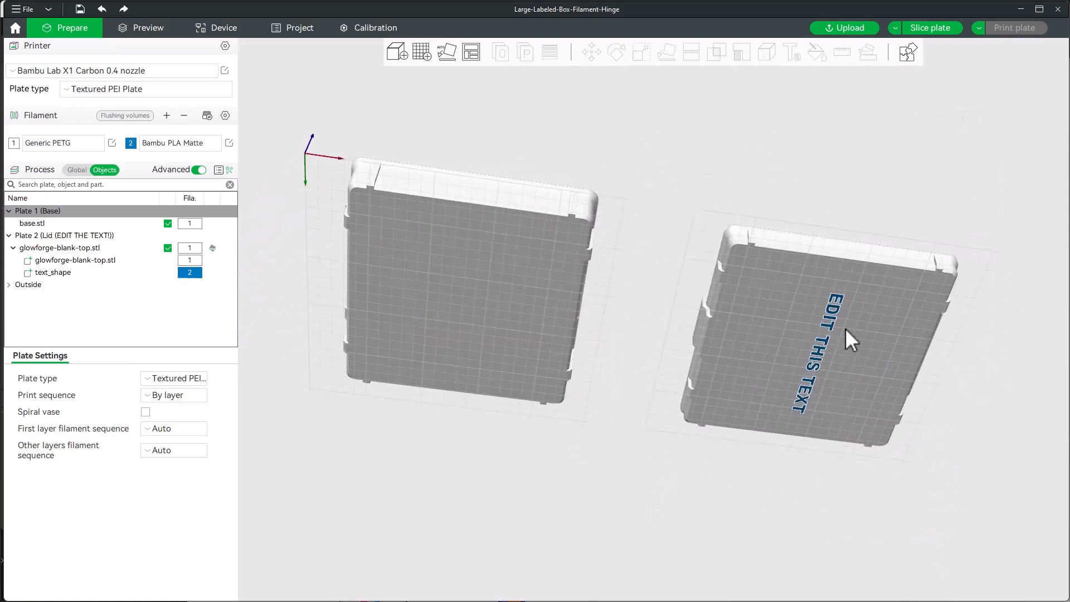
Delete the placeholder text_shape part from the lid, leaving glowforge-blank-top.stl blank.
drag(721, 510, 679, 503)
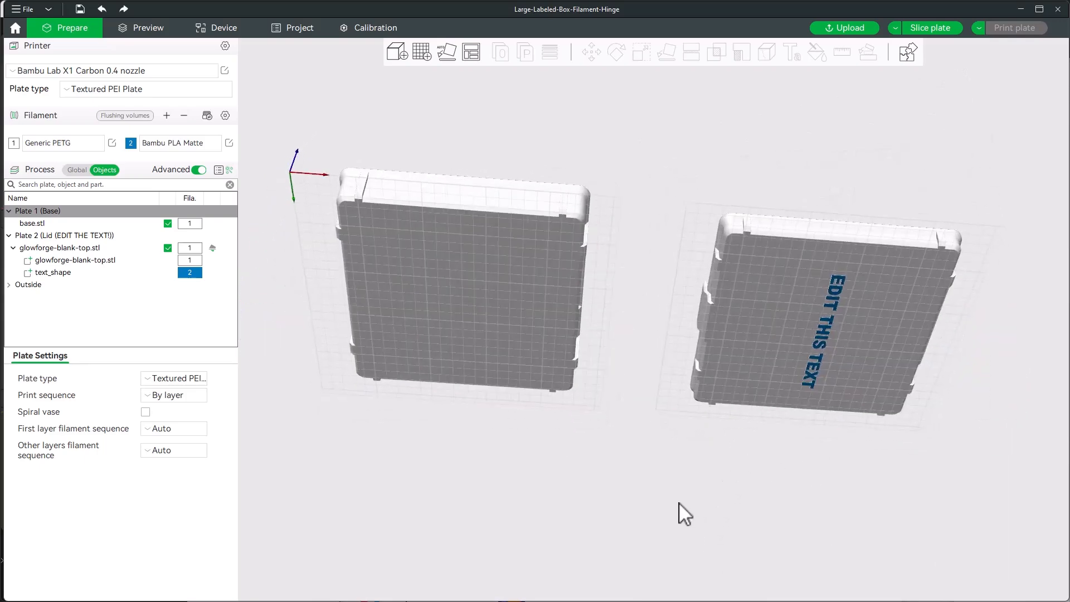
click(50, 272)
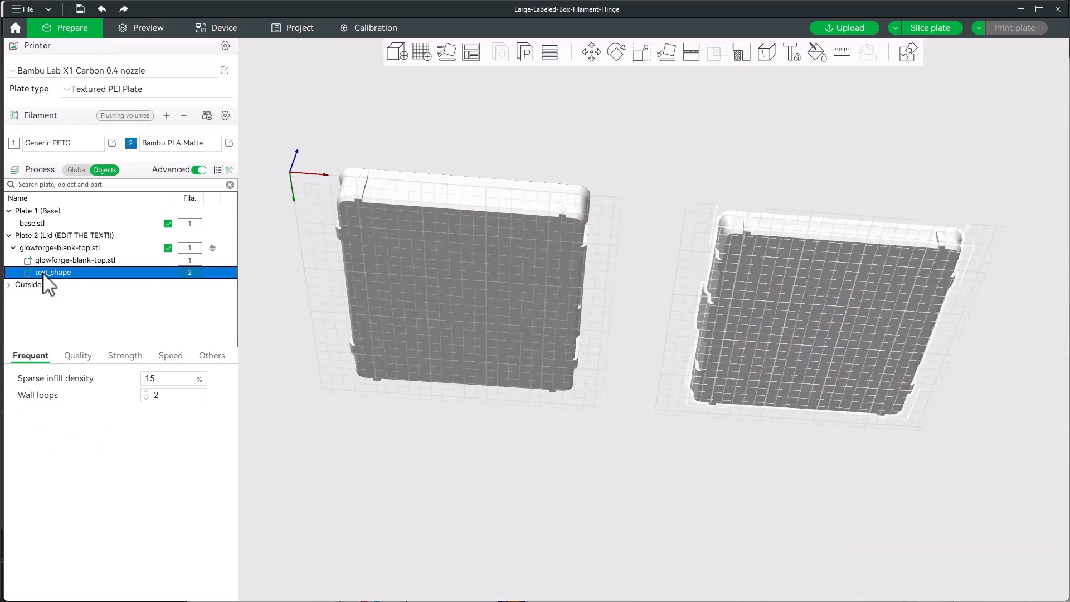
key(Delete)
drag(807, 128, 799, 184)
Reload the most recent project without saving, bringing back the lid's EDIT THIS TEXT part.
click(23, 9)
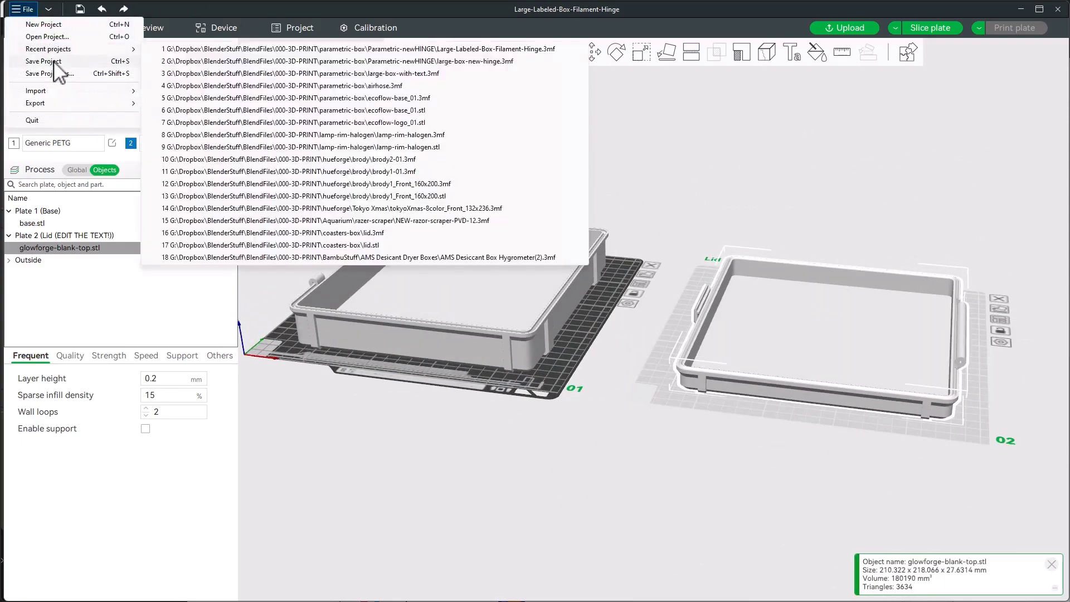
mouse_move(83, 49)
click(187, 50)
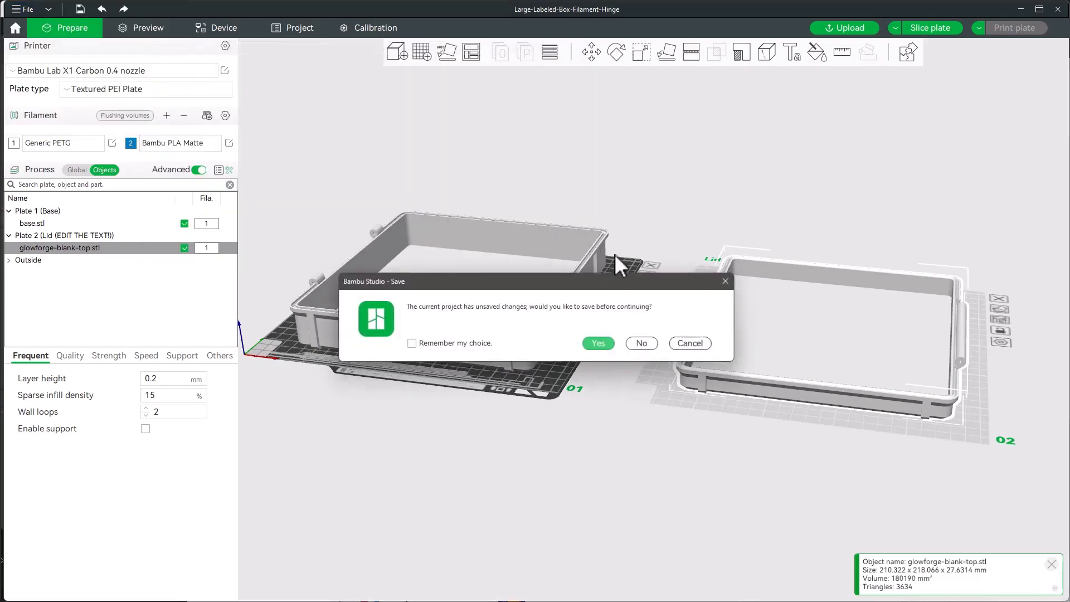
click(651, 345)
drag(691, 496, 708, 446)
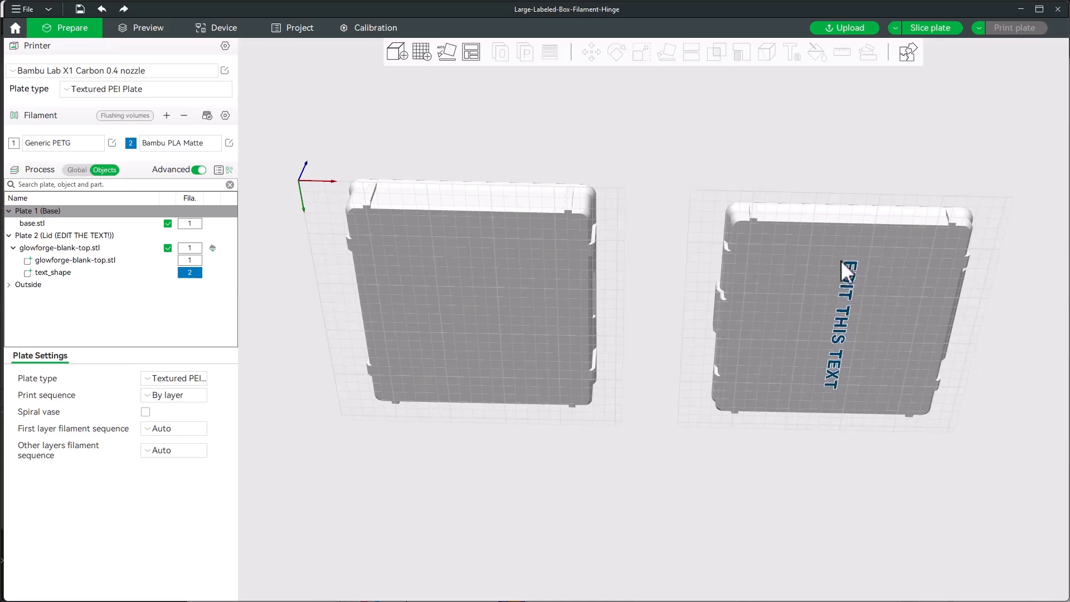
Change the text_shape part's type to Negative Part.
click(52, 272)
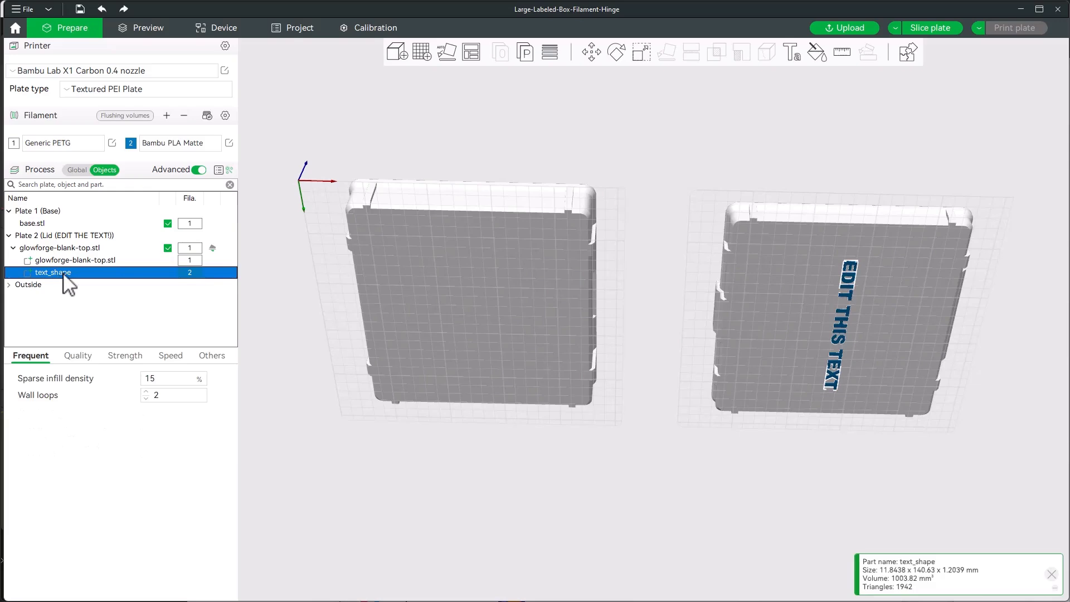
right_click(68, 284)
click(100, 371)
click(451, 275)
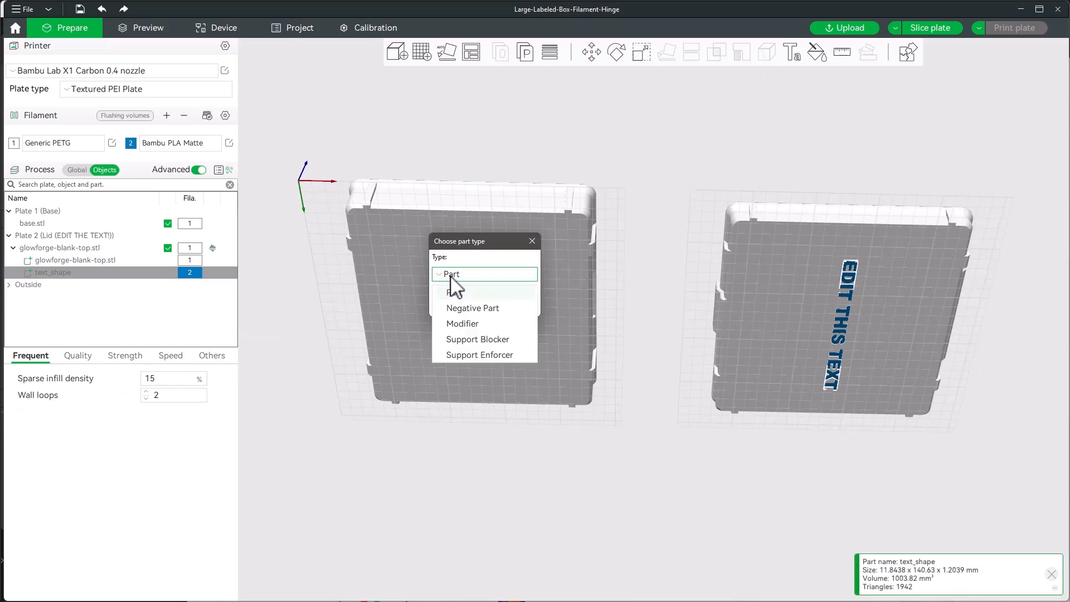
click(473, 309)
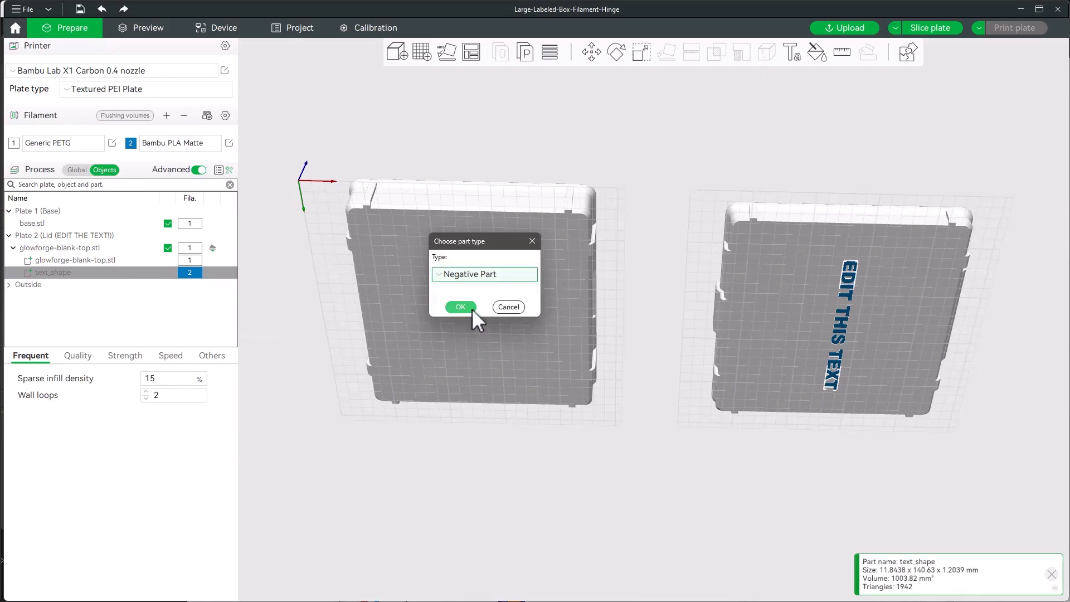
click(456, 308)
Check the cut-in text's Z position with the Move tool, then deselect it.
drag(574, 434, 594, 469)
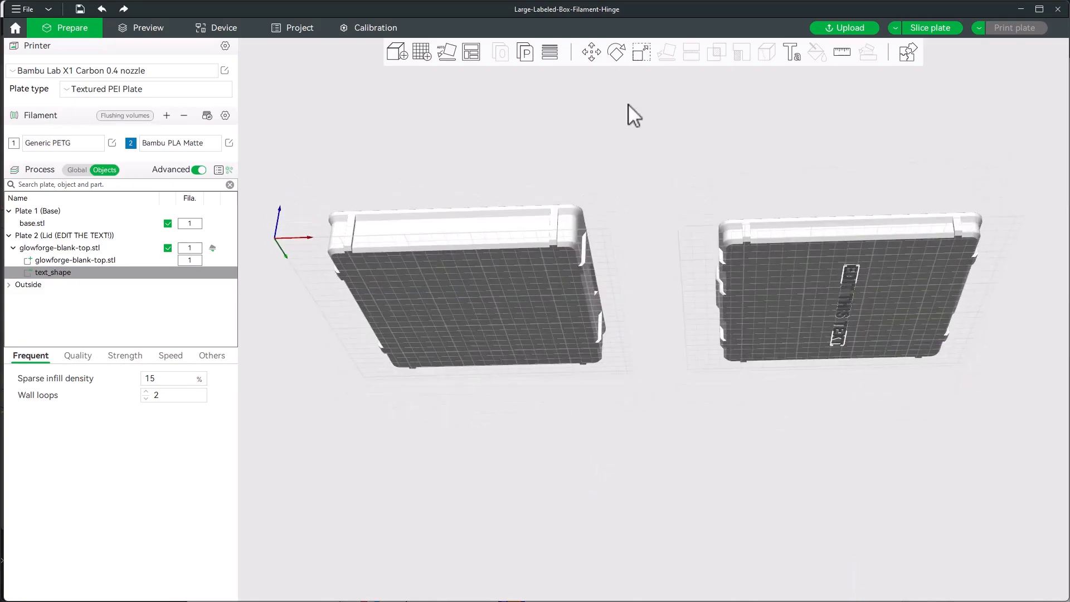
click(589, 52)
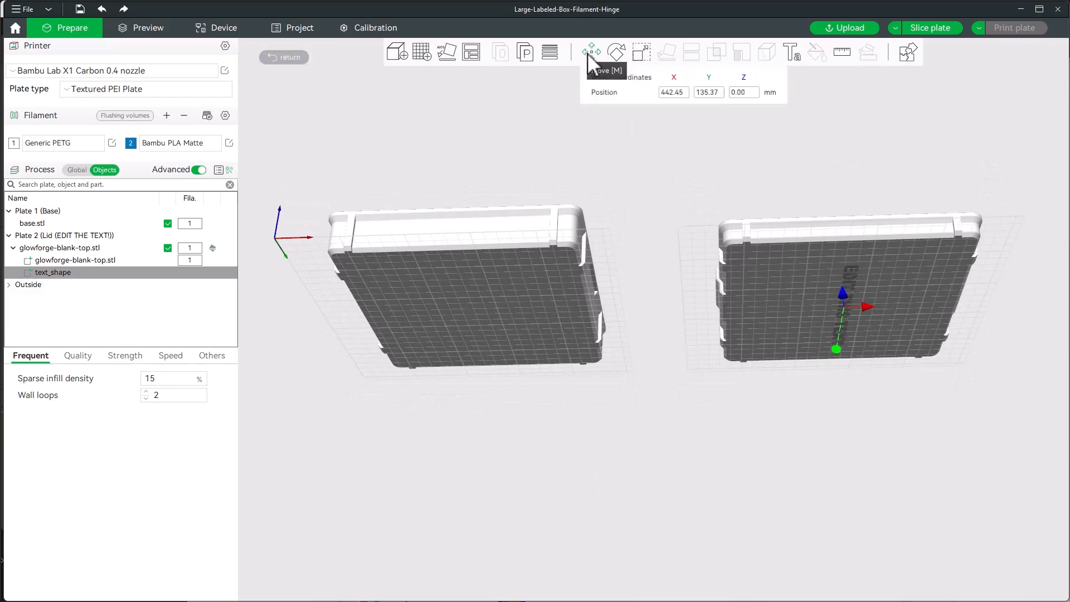
click(741, 93)
click(836, 129)
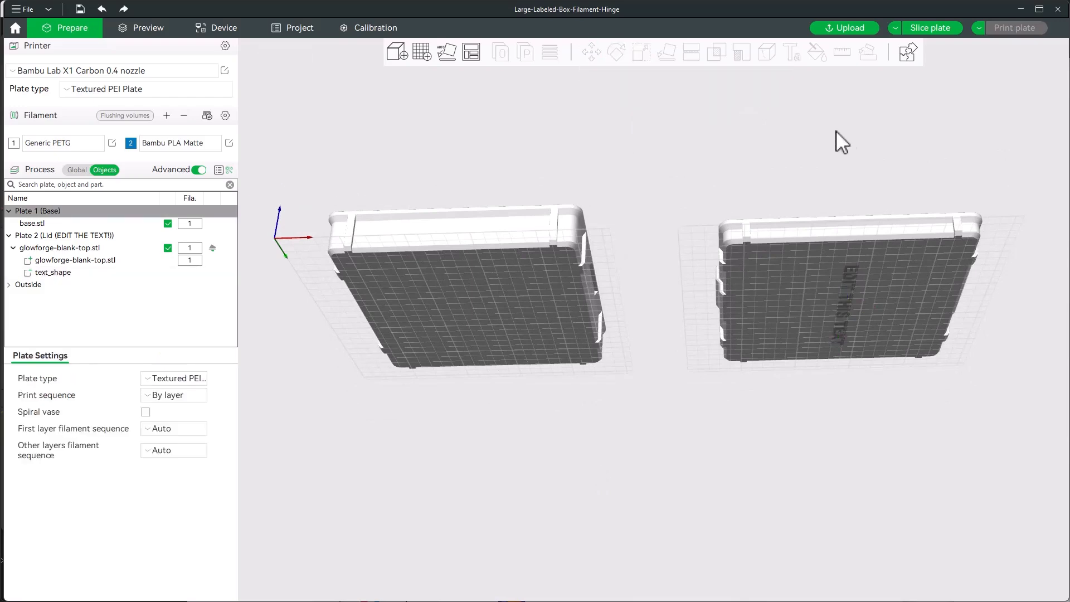
drag(842, 133, 832, 167)
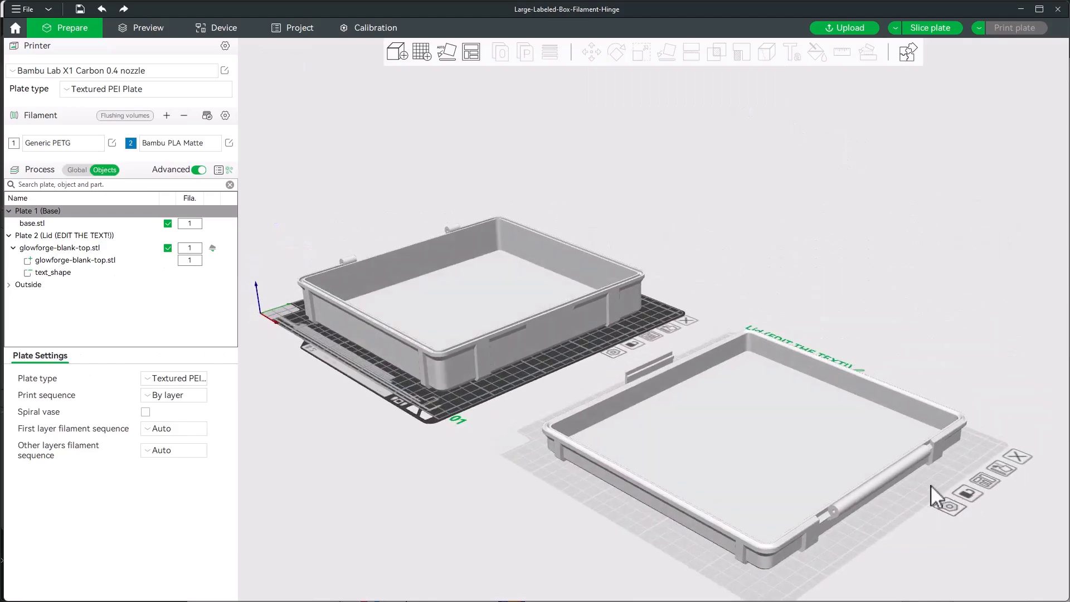
Slice plate 2 and inspect the preview (3h45m, 138.55 g).
click(914, 490)
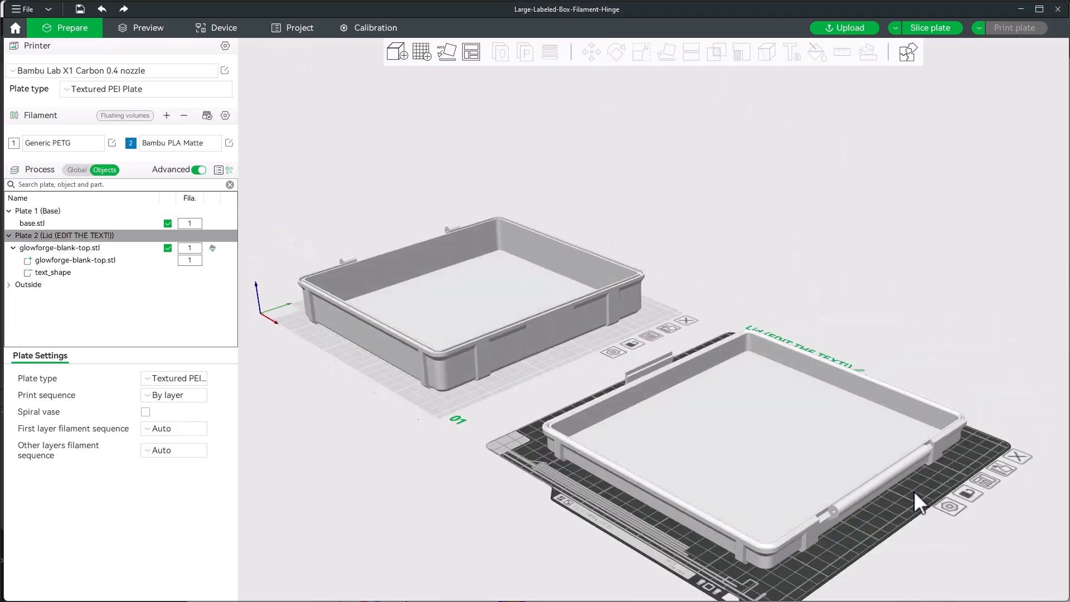
click(913, 27)
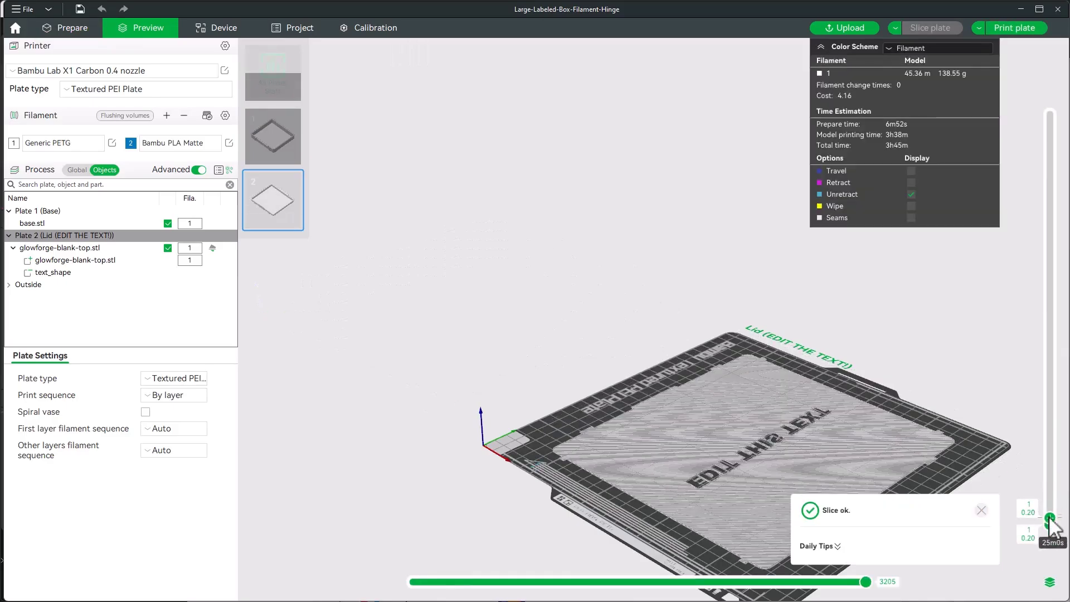
scroll(840, 443, up, 4)
scroll(845, 427, down, 4)
drag(979, 441, 1024, 471)
Reload the most recent project, discarding unsaved changes.
click(23, 9)
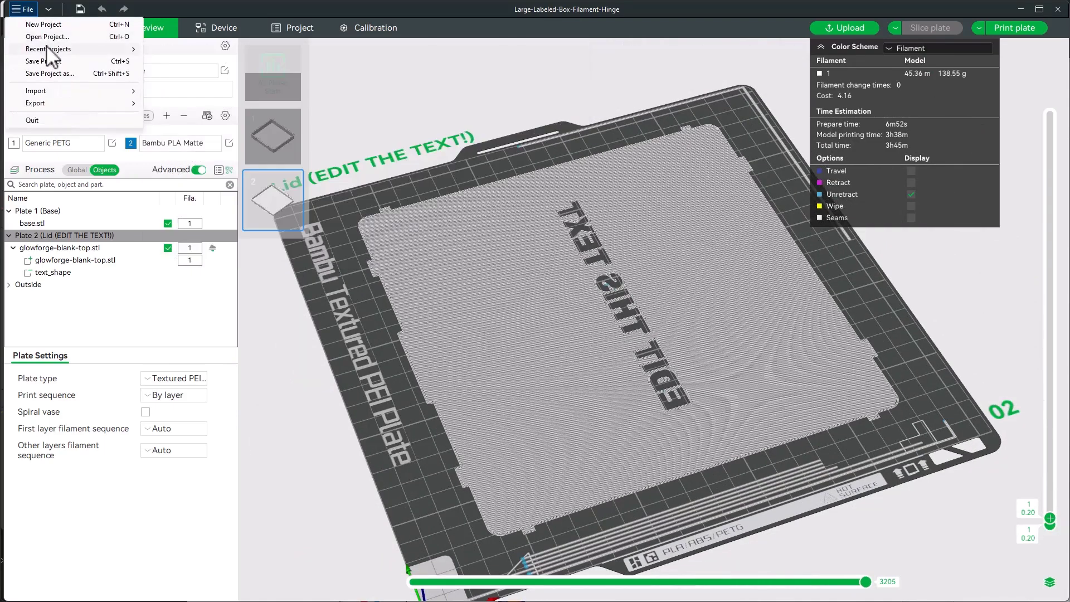
click(46, 38)
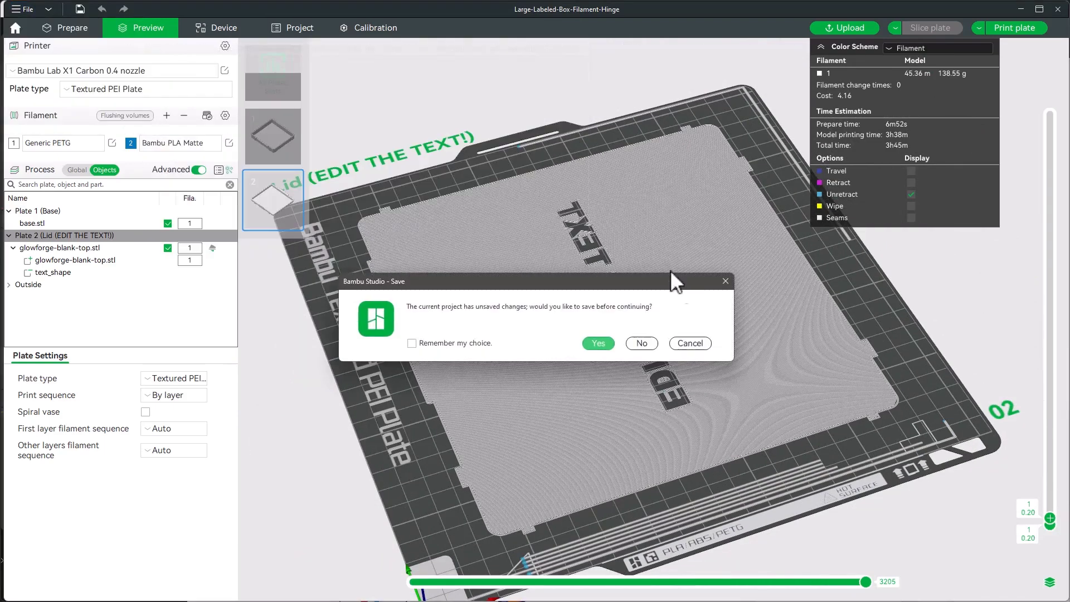
click(641, 343)
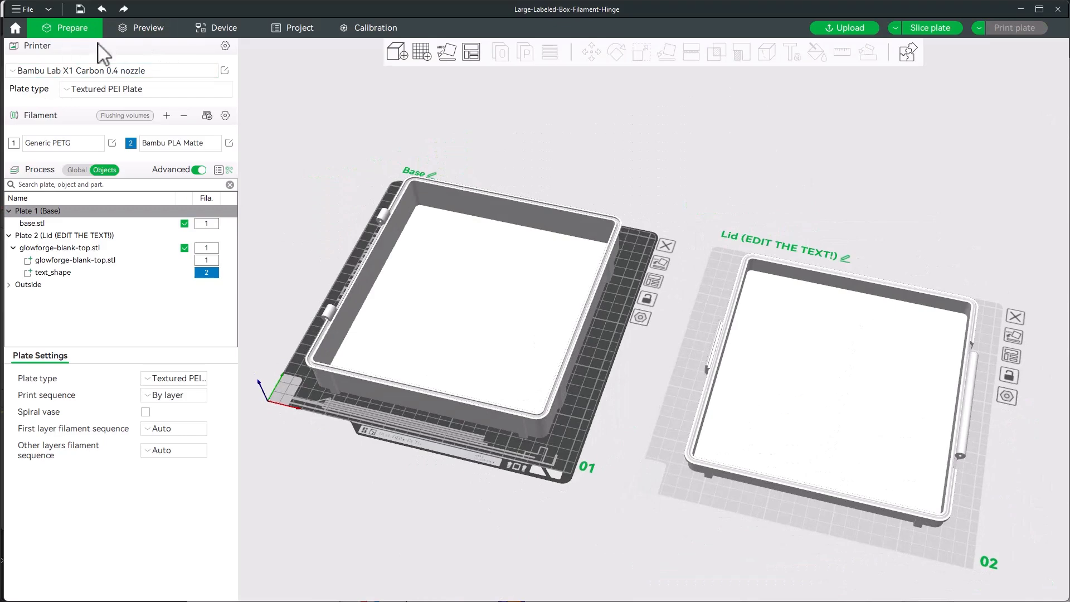
Switch the monitored device to a second, idle printer and go back to Prepare.
click(219, 26)
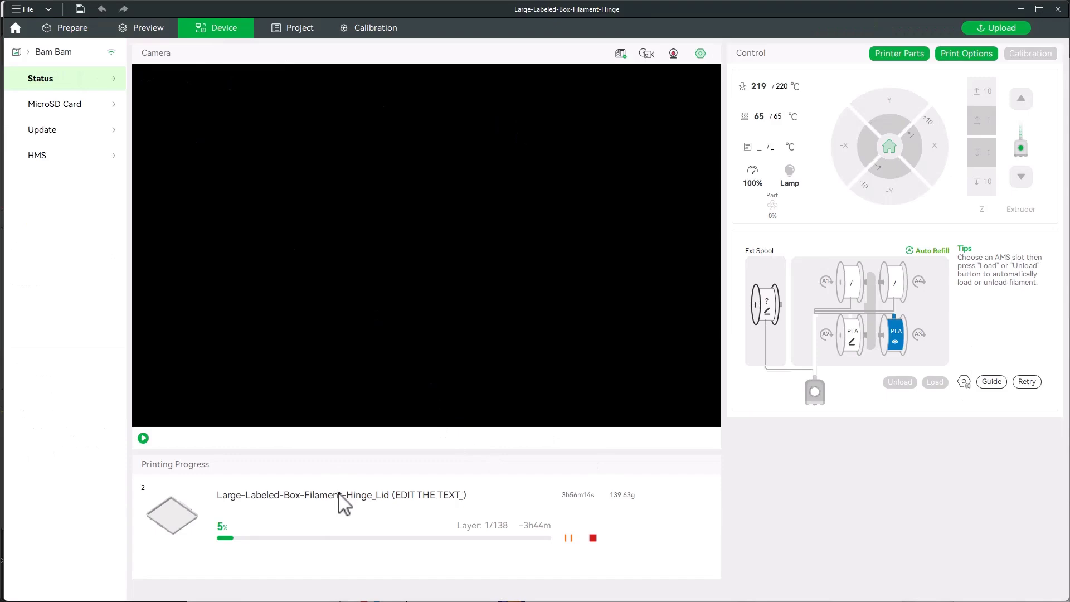
click(53, 51)
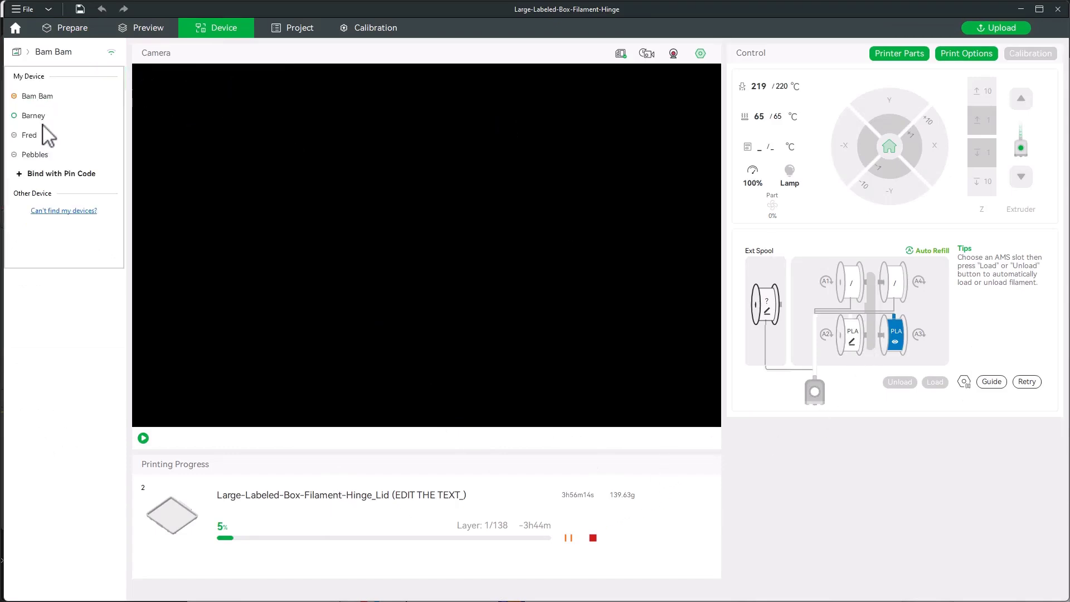
click(35, 116)
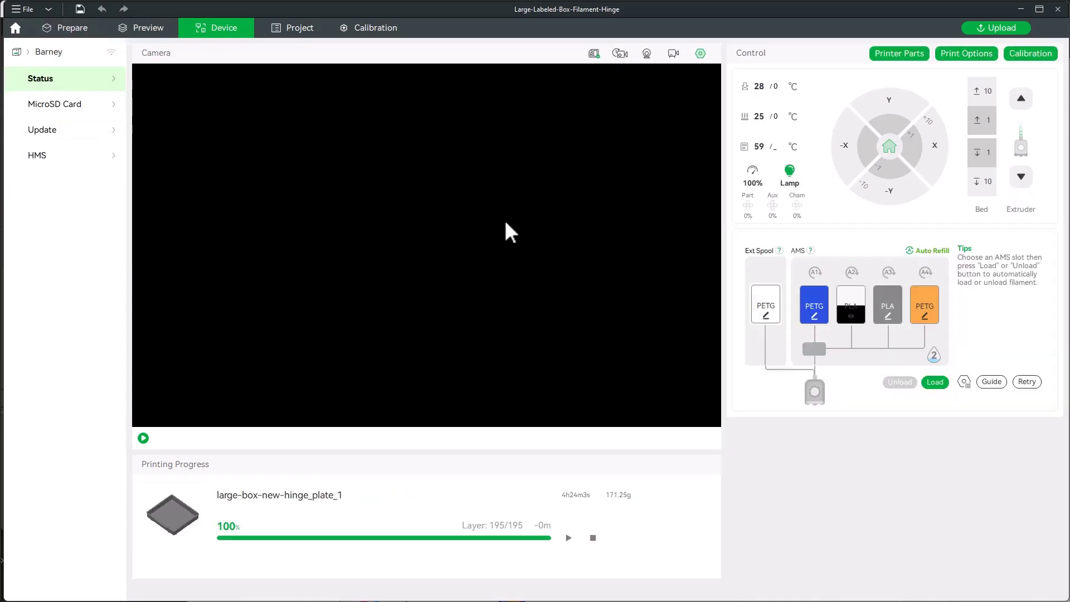
click(70, 30)
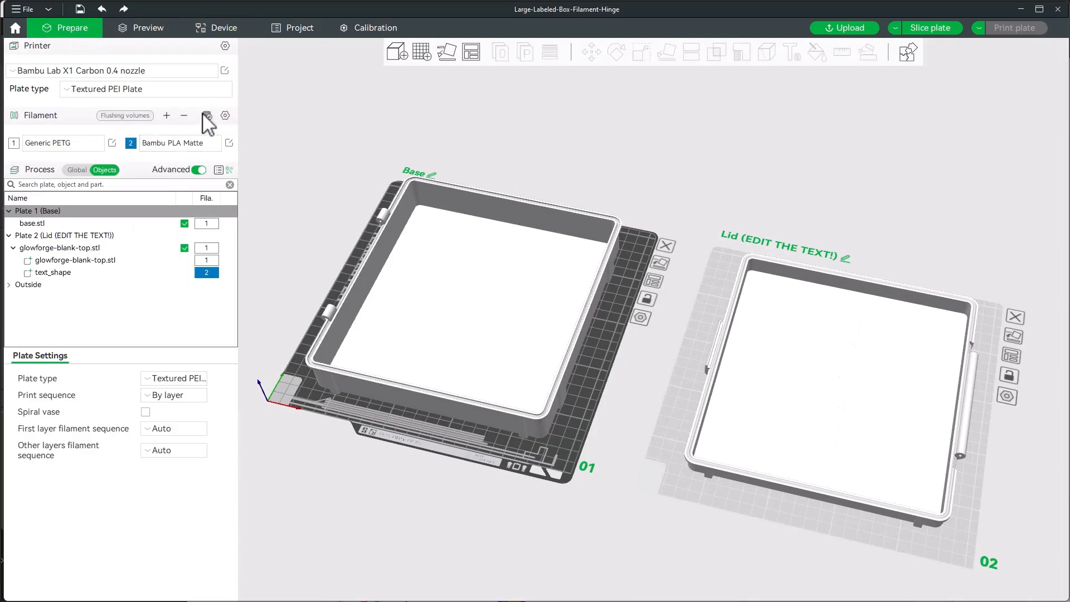
Sync the filament list with the printer's AMS.
click(208, 116)
click(242, 336)
drag(721, 169, 711, 154)
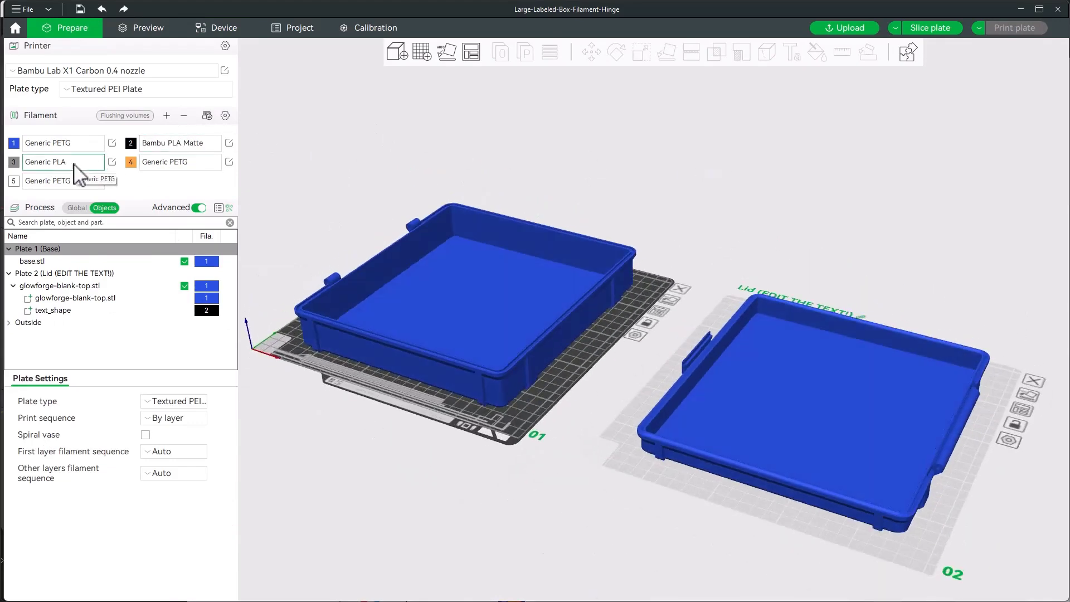
Assign filament 3 to the lid, then select its text_shape part.
click(697, 446)
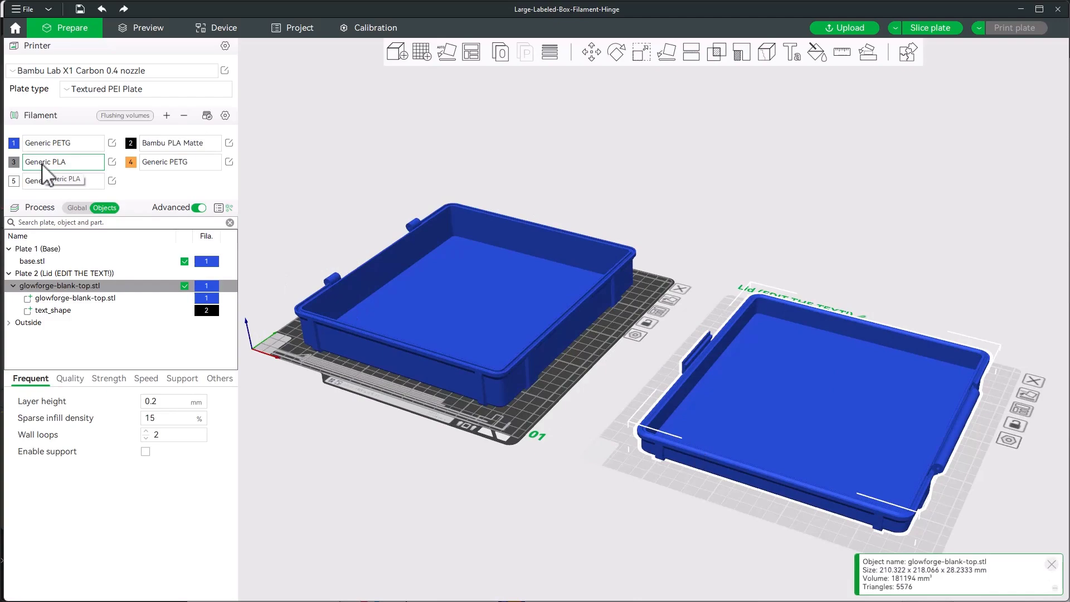
key(3)
mouse_move(596, 485)
mouse_down()
mouse_move(602, 518)
mouse_move(601, 468)
mouse_up()
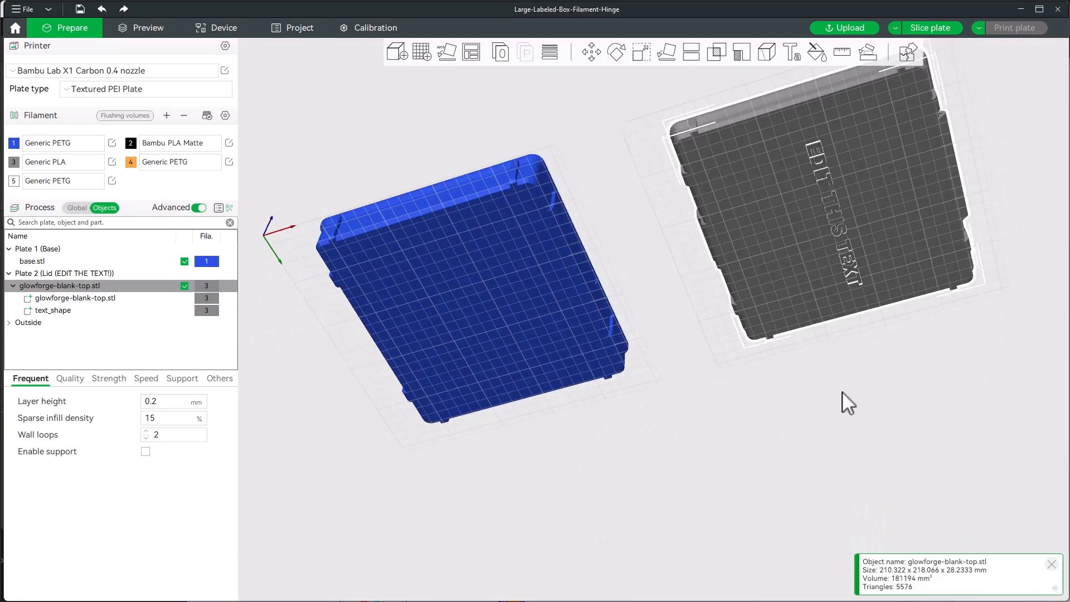
drag(843, 391, 787, 280)
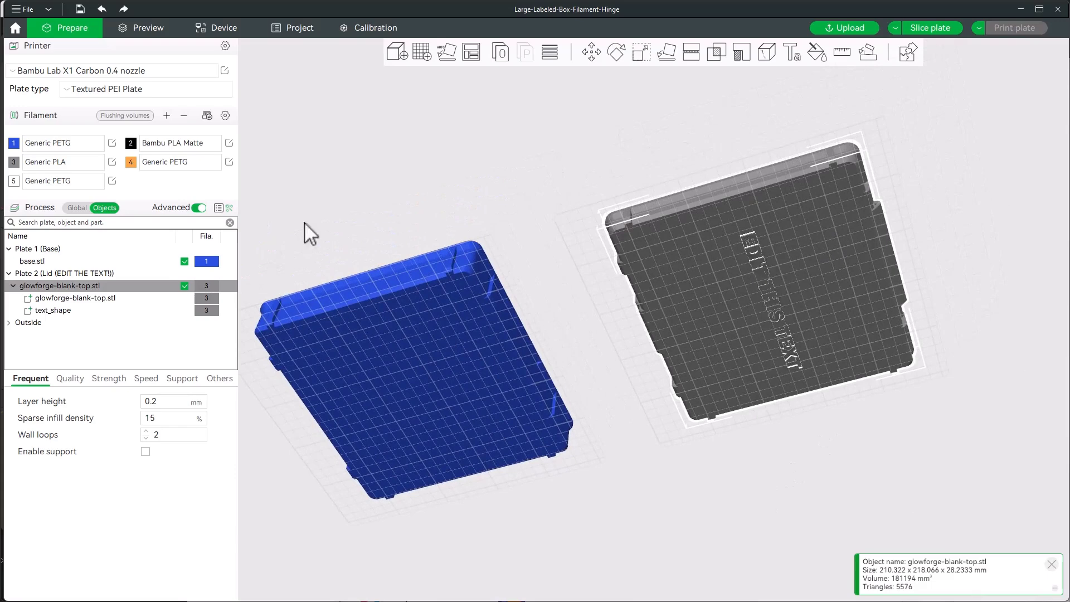
click(53, 310)
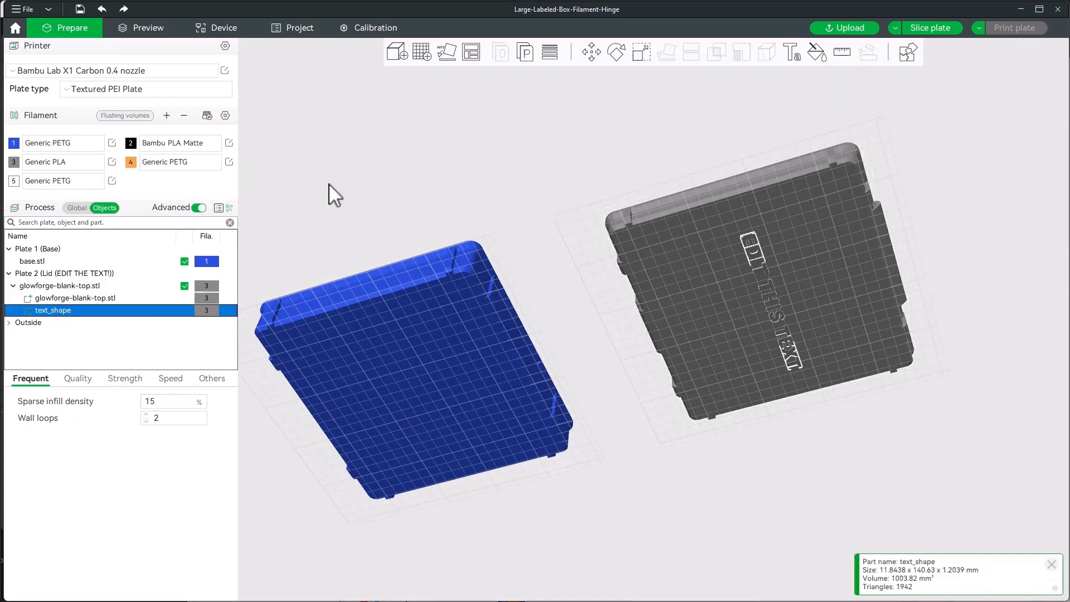
Assign the text_shape part to filament 2, black Bambu PLA Matte.
key(2)
drag(784, 516, 784, 385)
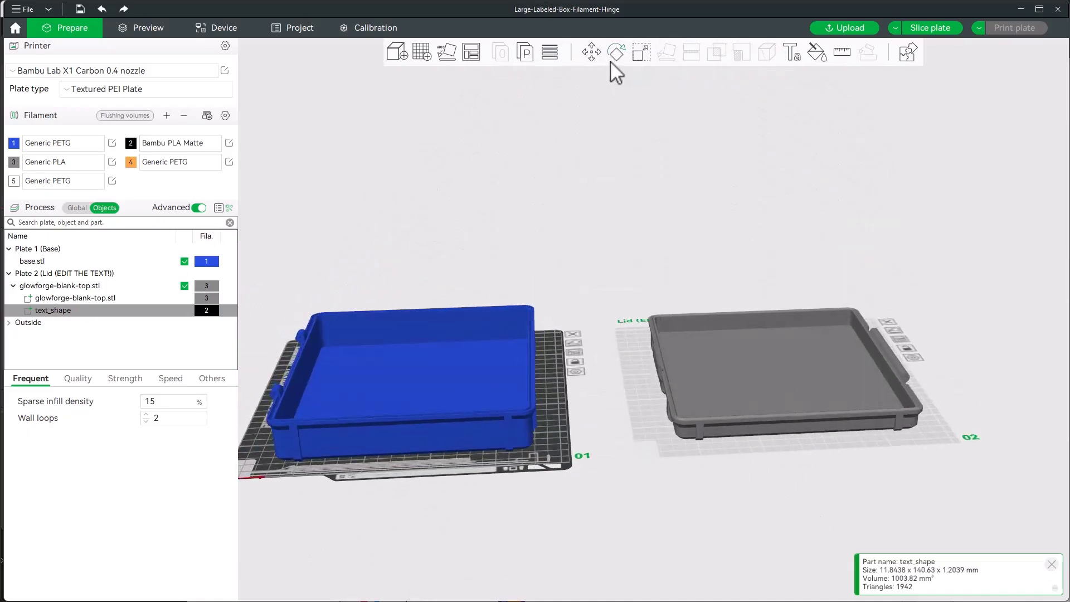
click(592, 53)
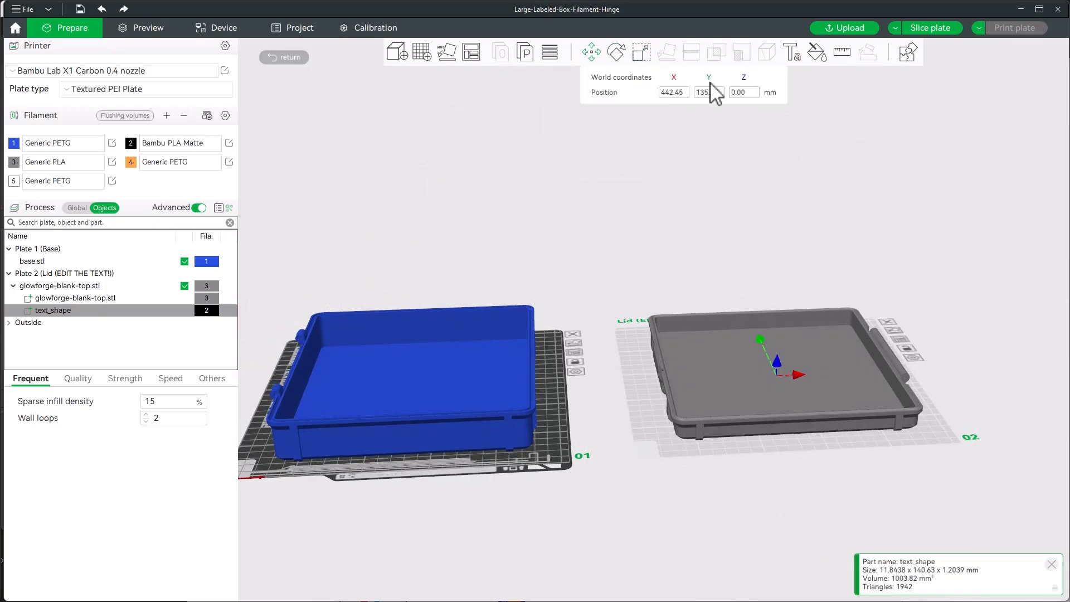
click(776, 206)
Bring up the text_shape part's context menu to edit its text.
drag(860, 212, 976, 379)
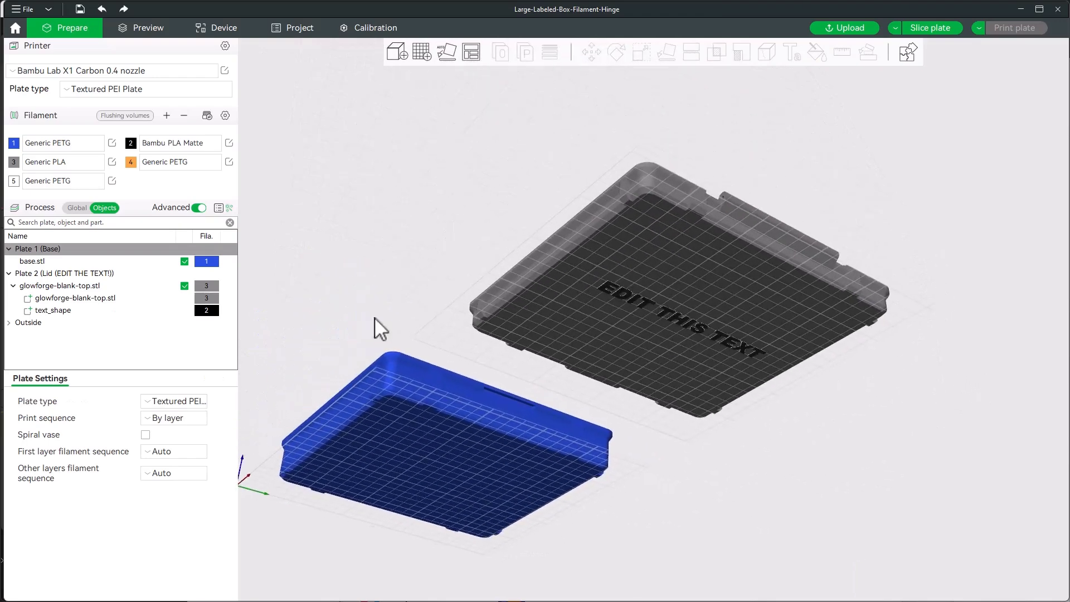
click(53, 311)
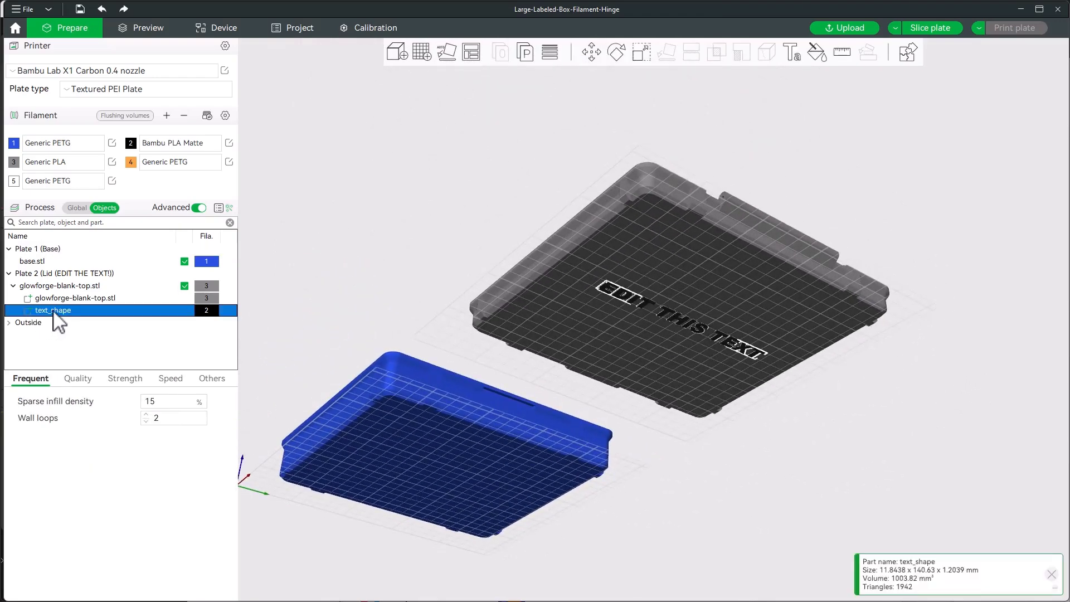
right_click(54, 310)
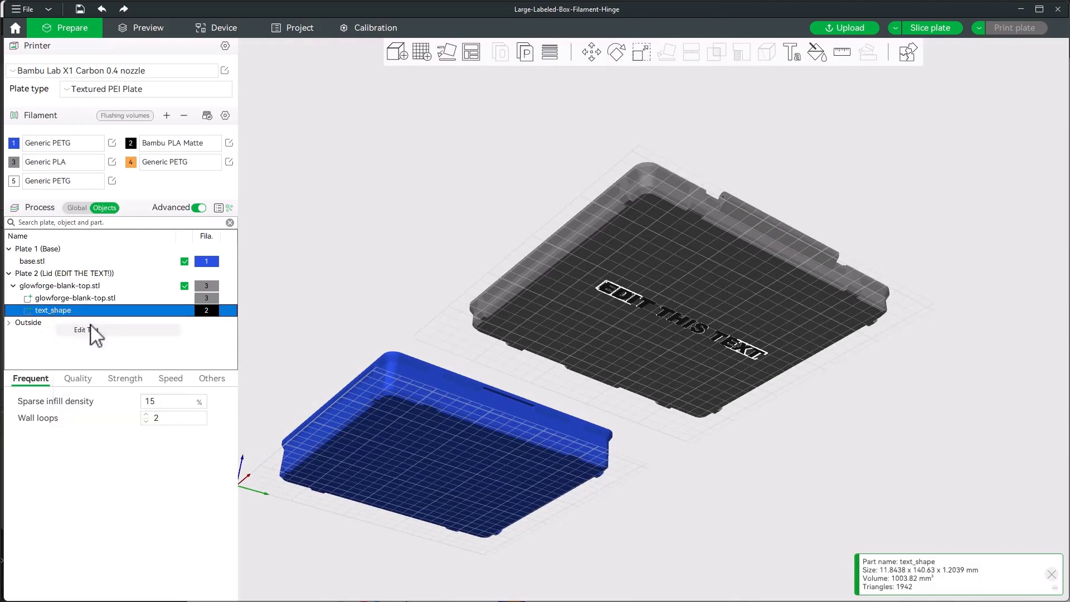
Change the lid text to 'LEATHER CRAFT' in Bebas Neue at size 20.
click(87, 329)
click(878, 79)
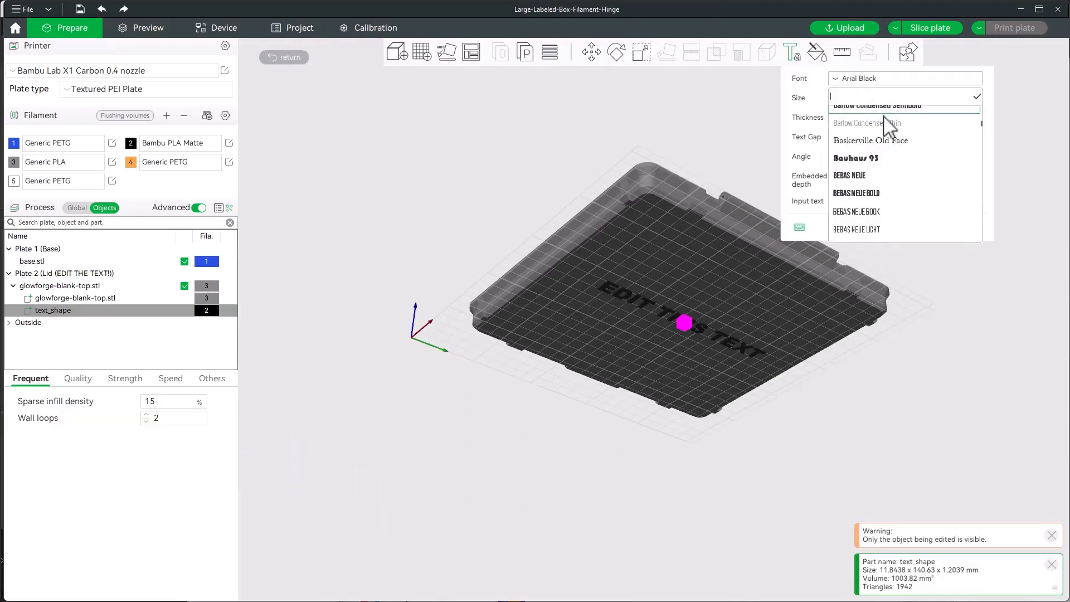
click(902, 180)
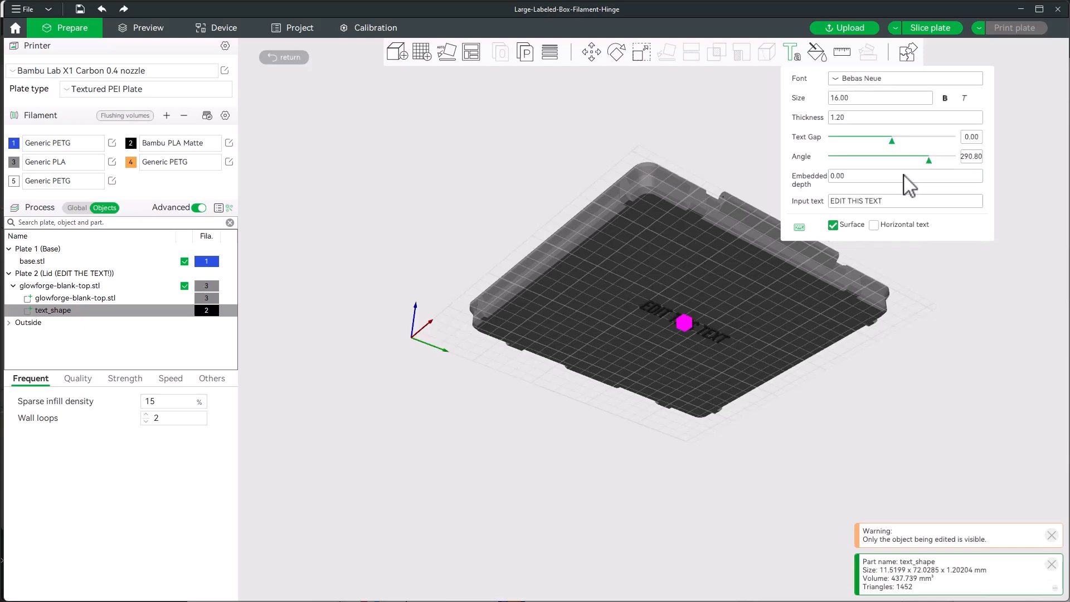
triple_click(890, 202)
text(LEAT)
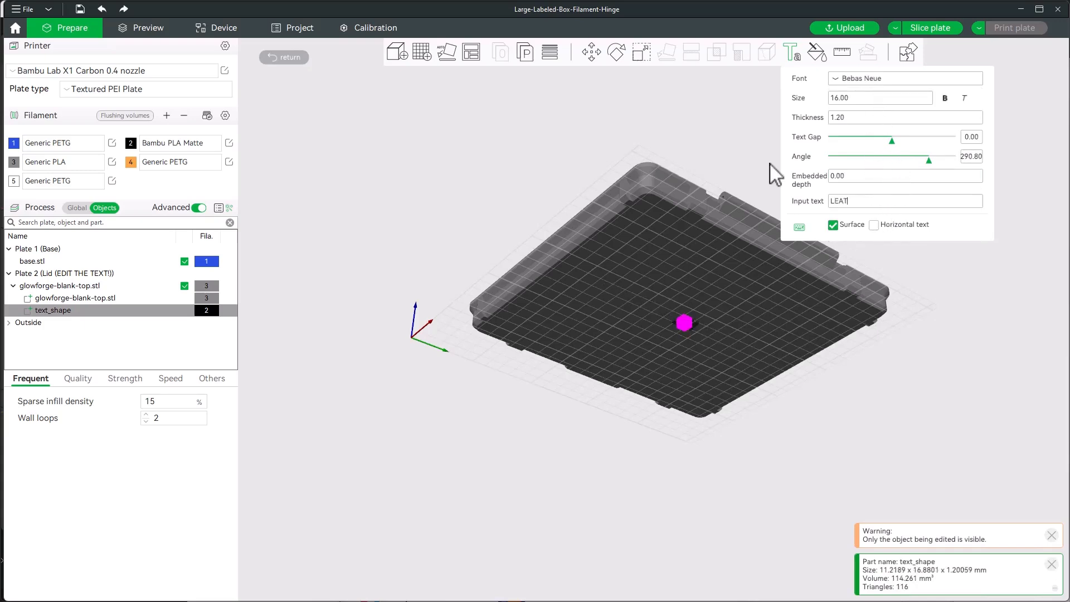
text(HER CRAFT)
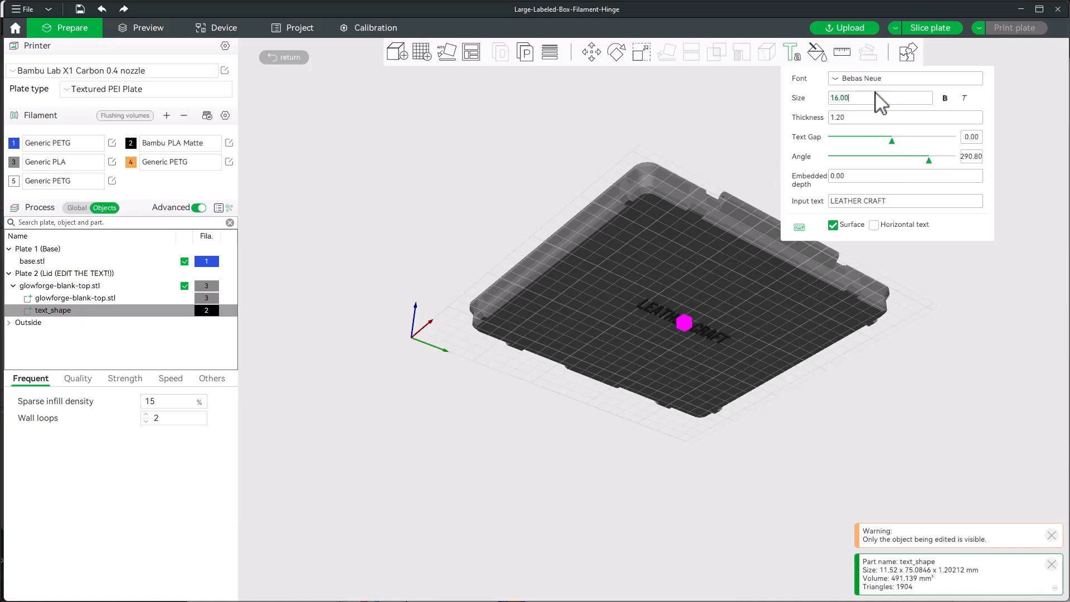
key(ctrl+a)
text(20)
key(Return)
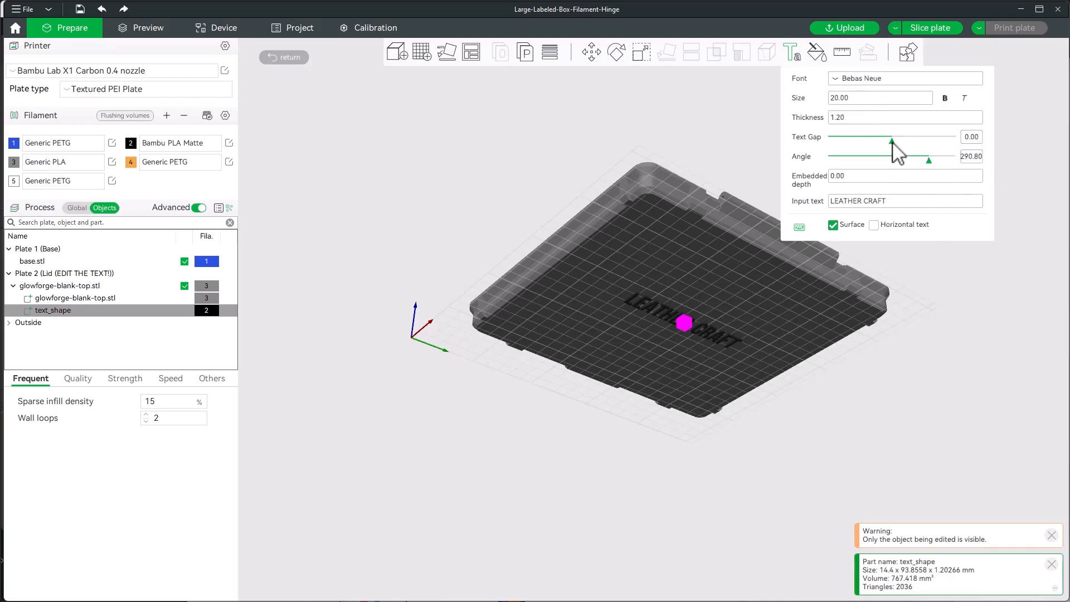
drag(944, 383, 943, 367)
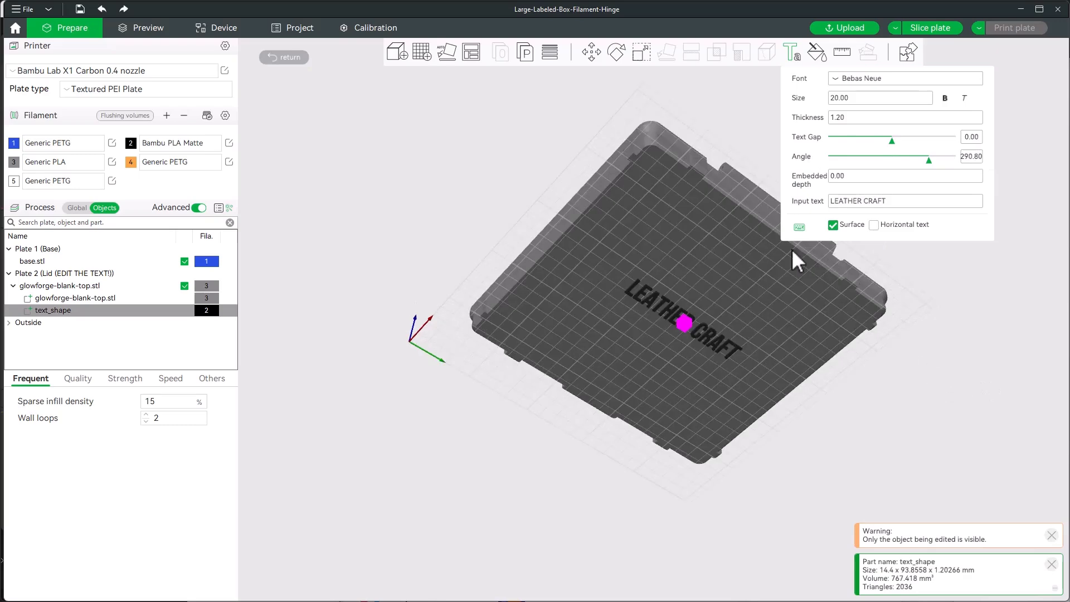
Set the LEATHER CRAFT text's Z position to 0 mm with the Move tool.
click(591, 55)
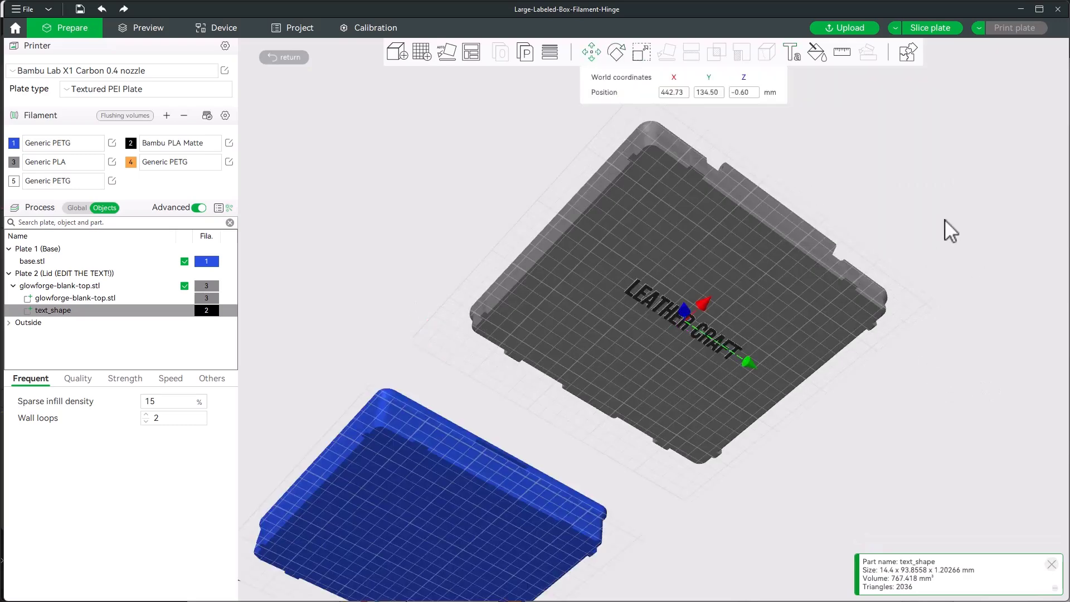
drag(946, 228, 914, 214)
click(747, 92)
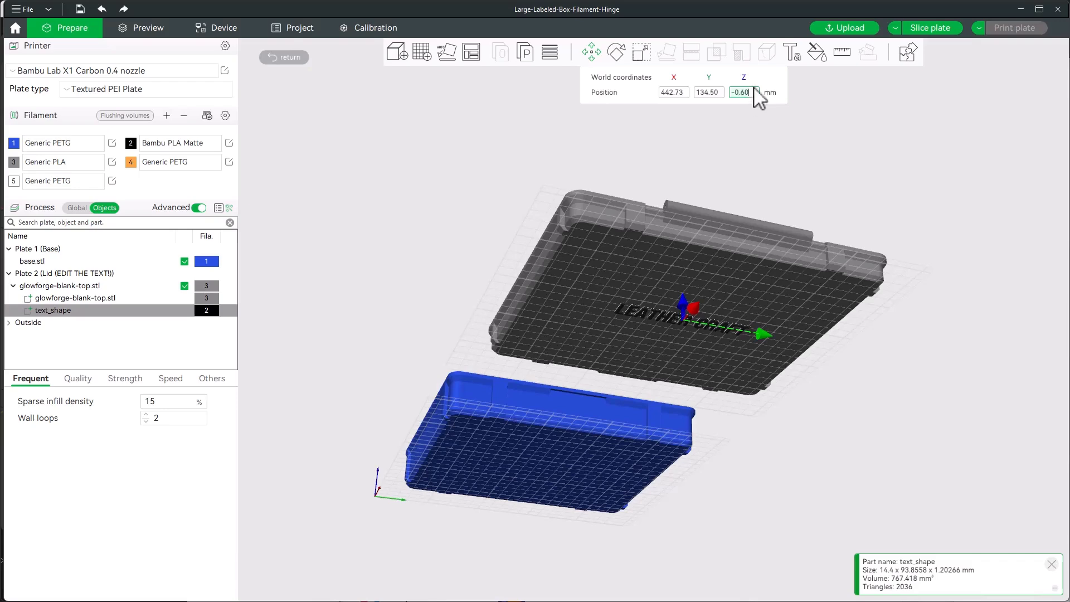
key(Return)
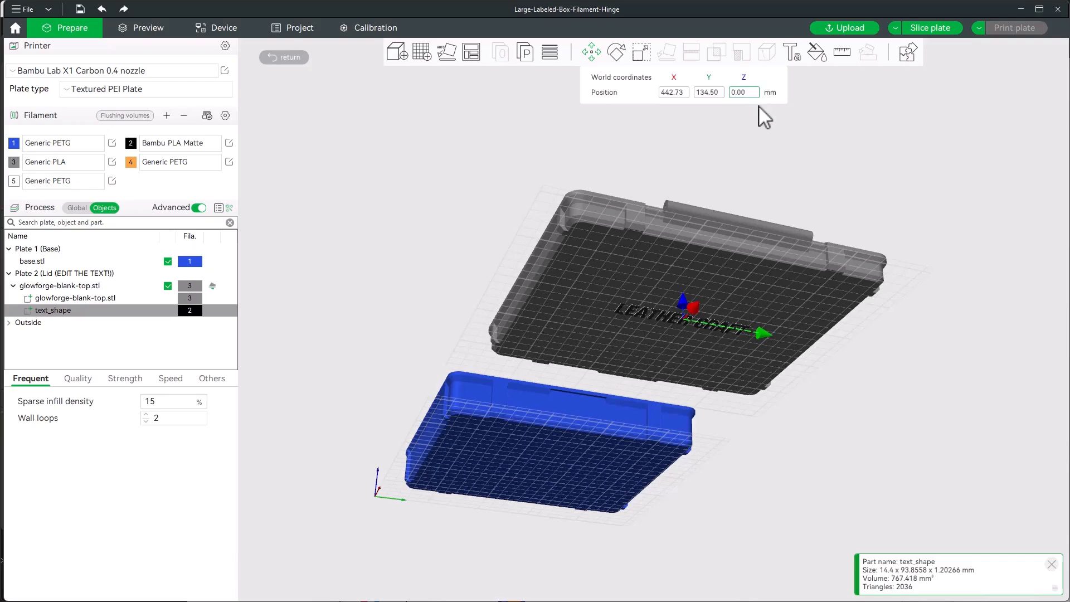
drag(777, 136, 926, 81)
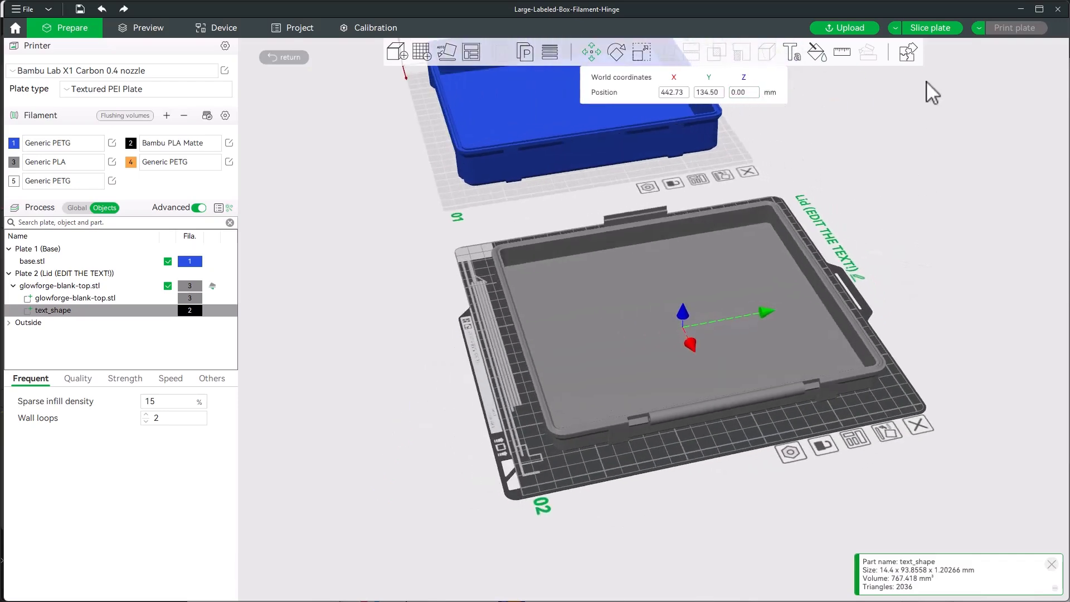
Slice plate 2 and step through its layers to inspect the text.
click(935, 29)
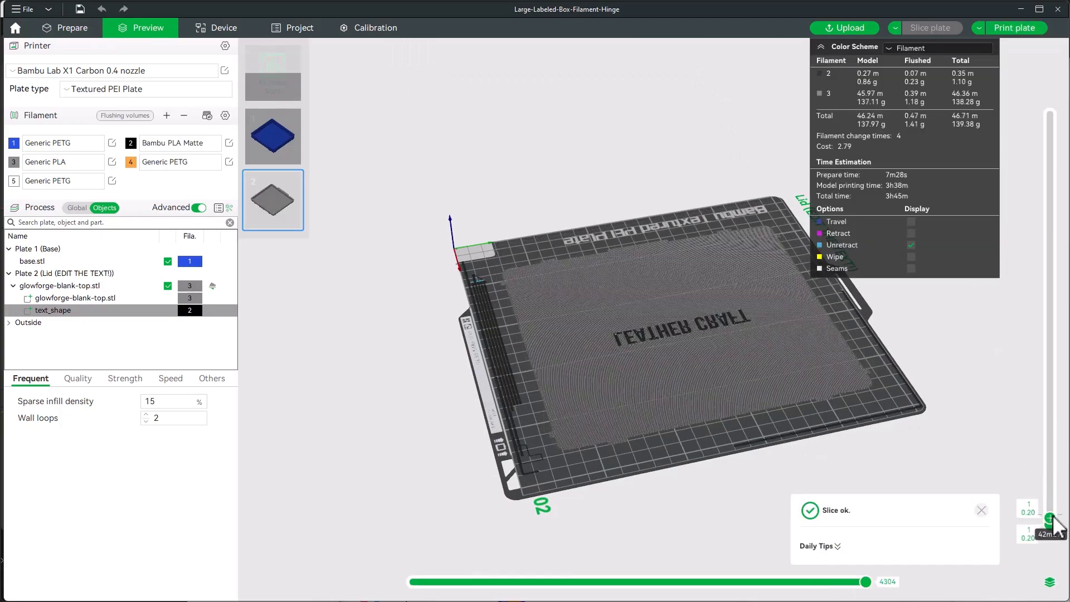
drag(1054, 516, 1063, 559)
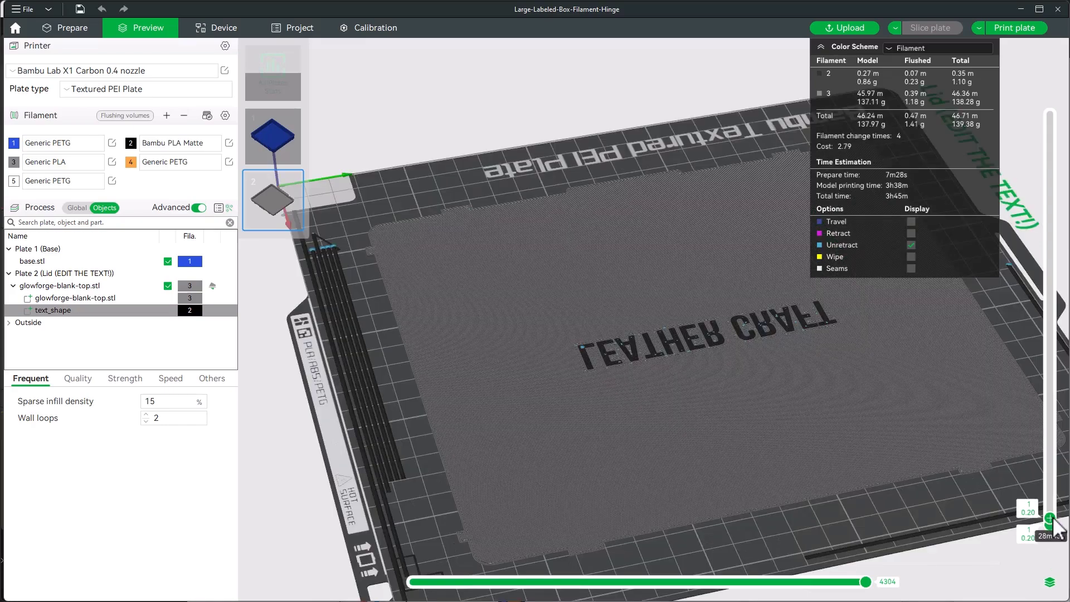
drag(1053, 524, 1053, 524)
scroll(1054, 527, down, 1)
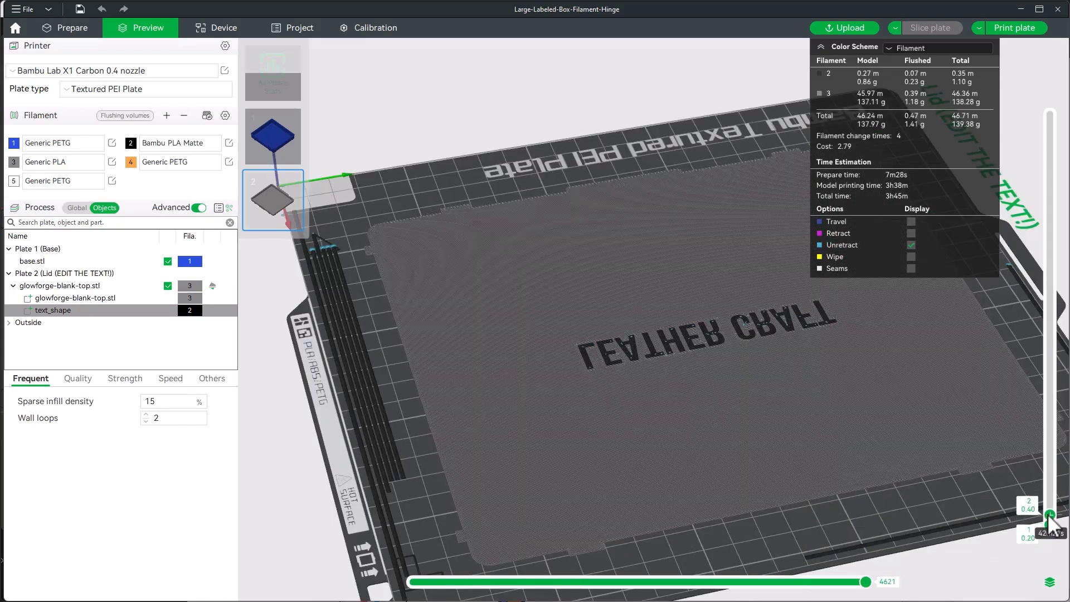
scroll(1050, 522, up, 1)
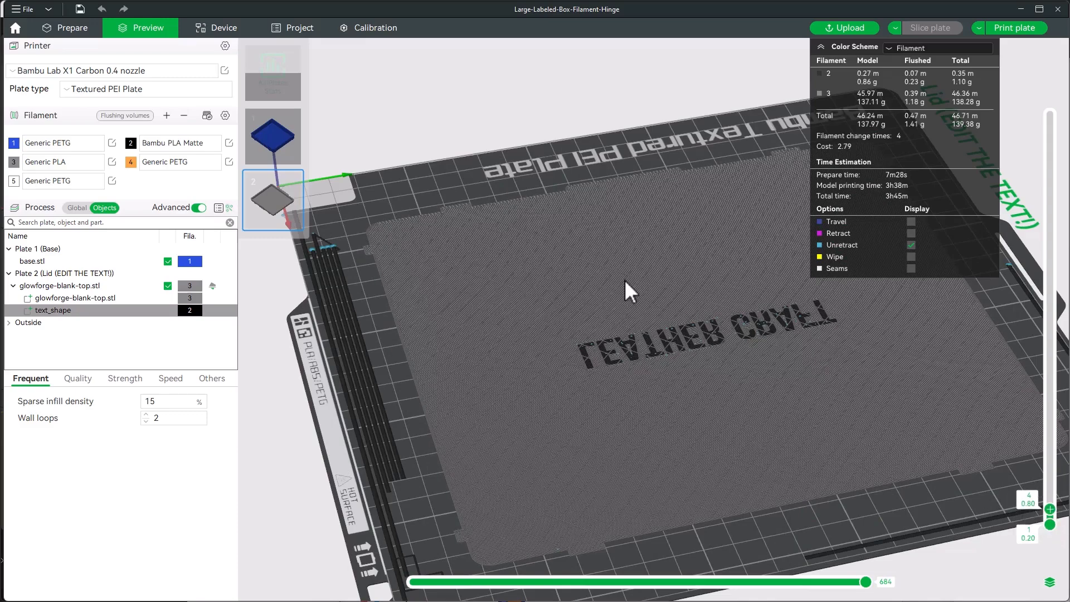
scroll(621, 274, down, 2)
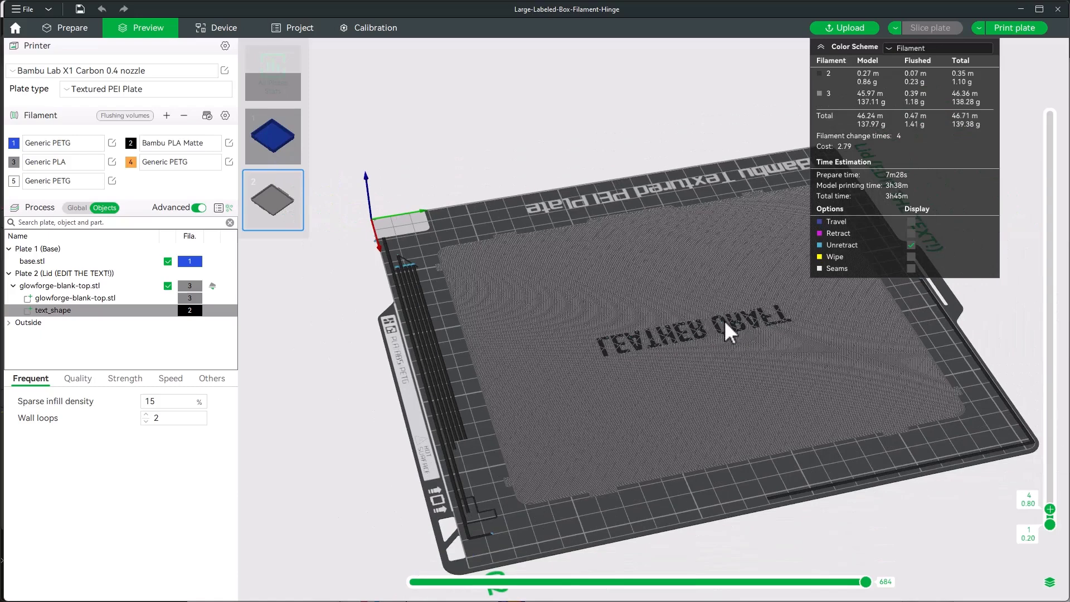
scroll(1049, 527, down, 3)
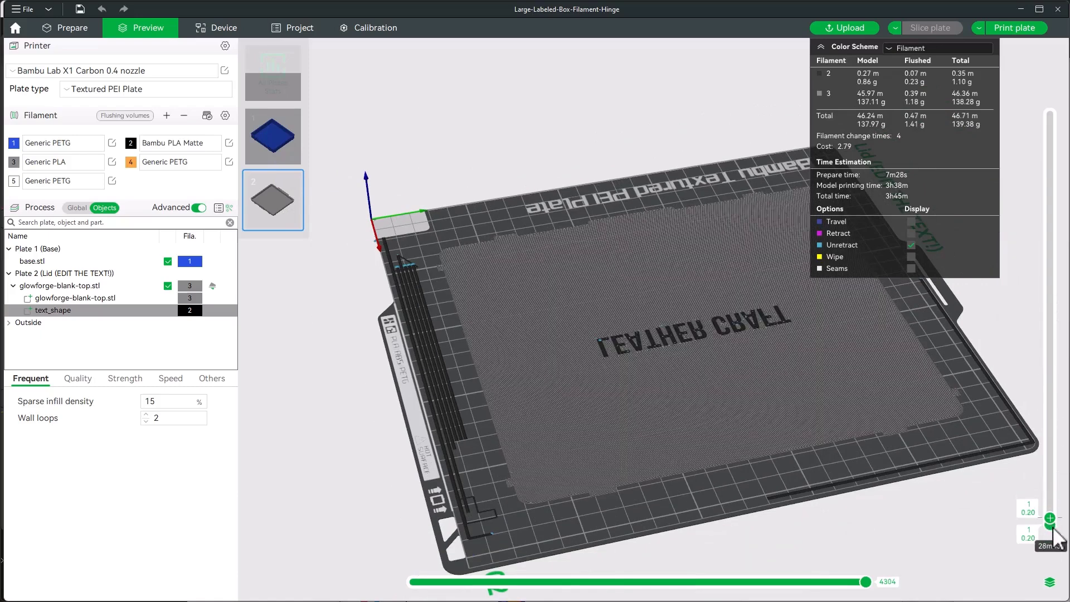
Orbit the sliced preview to check the LEATHER CRAFT text from several angles.
drag(828, 523, 950, 517)
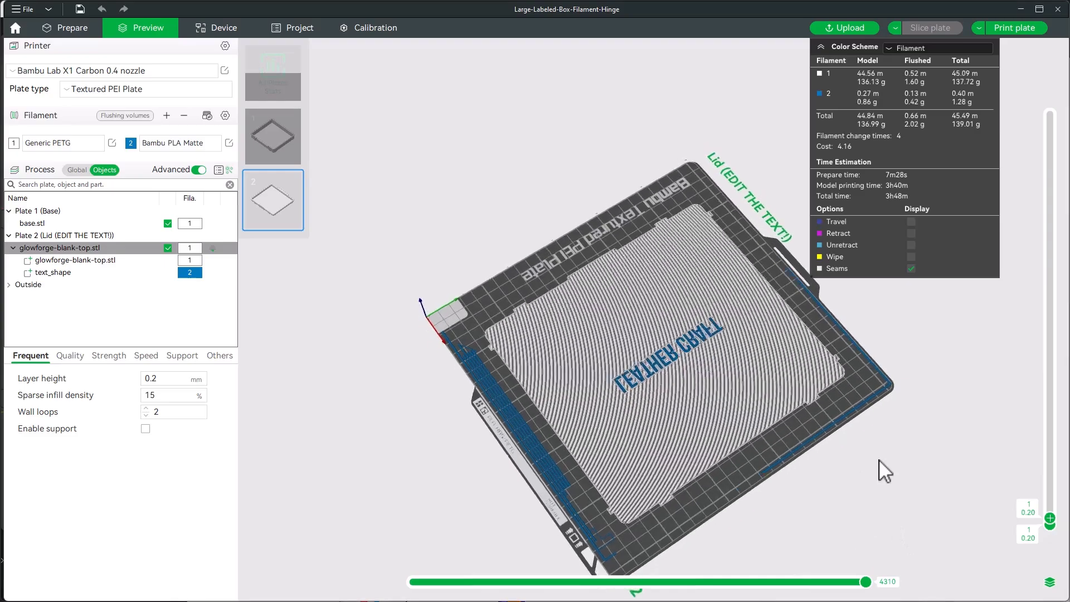
mouse_move(879, 460)
mouse_down()
mouse_move(875, 403)
mouse_move(648, 344)
mouse_up()
drag(898, 403, 796, 325)
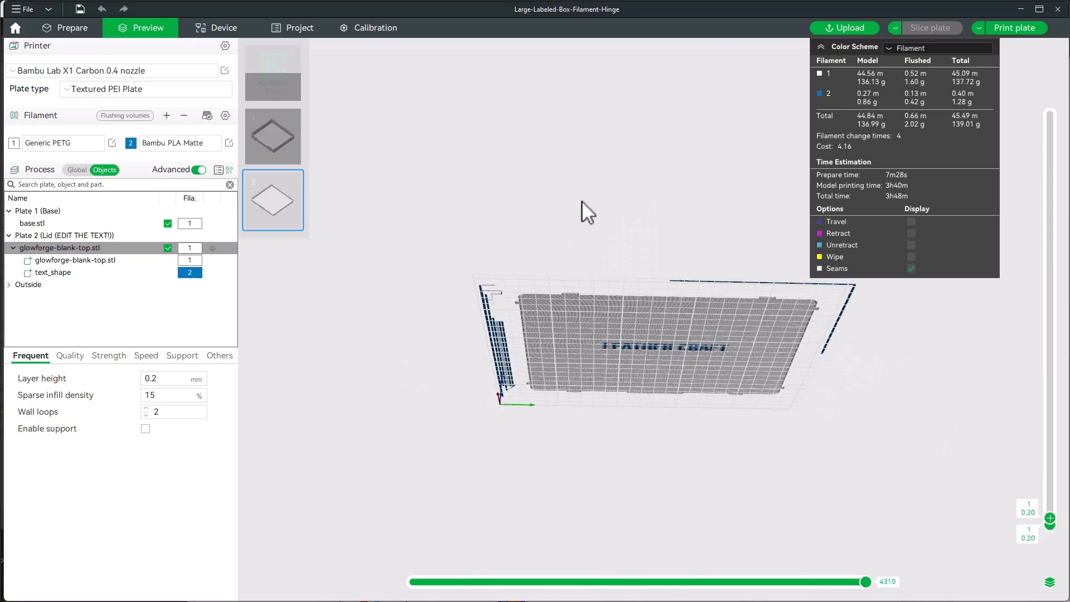
drag(648, 195, 552, 149)
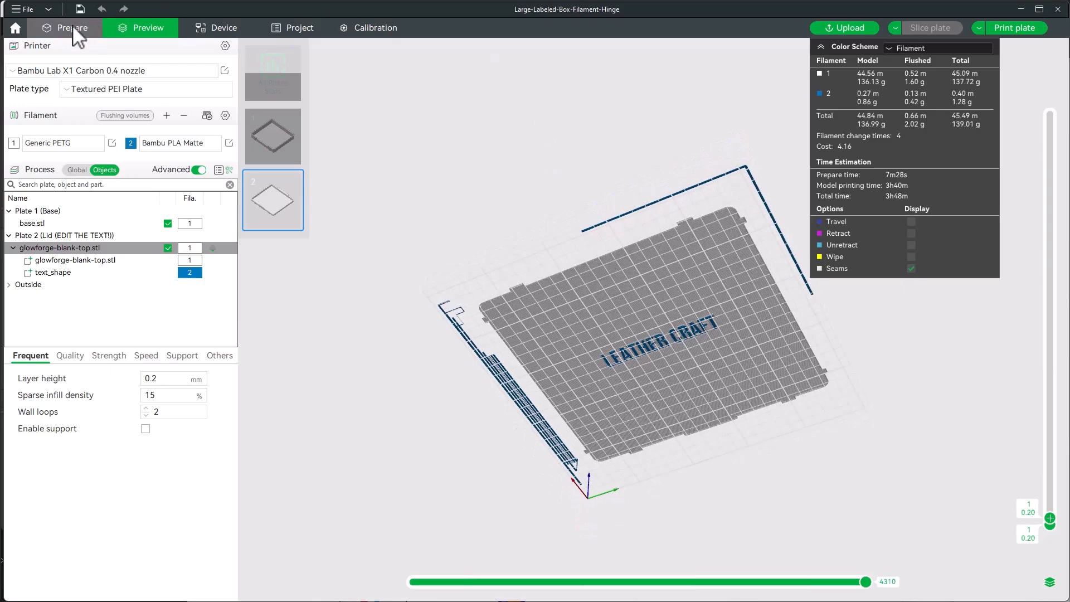
Return to Prepare, switch to top view and select the whole lid object.
click(86, 35)
drag(892, 192, 895, 213)
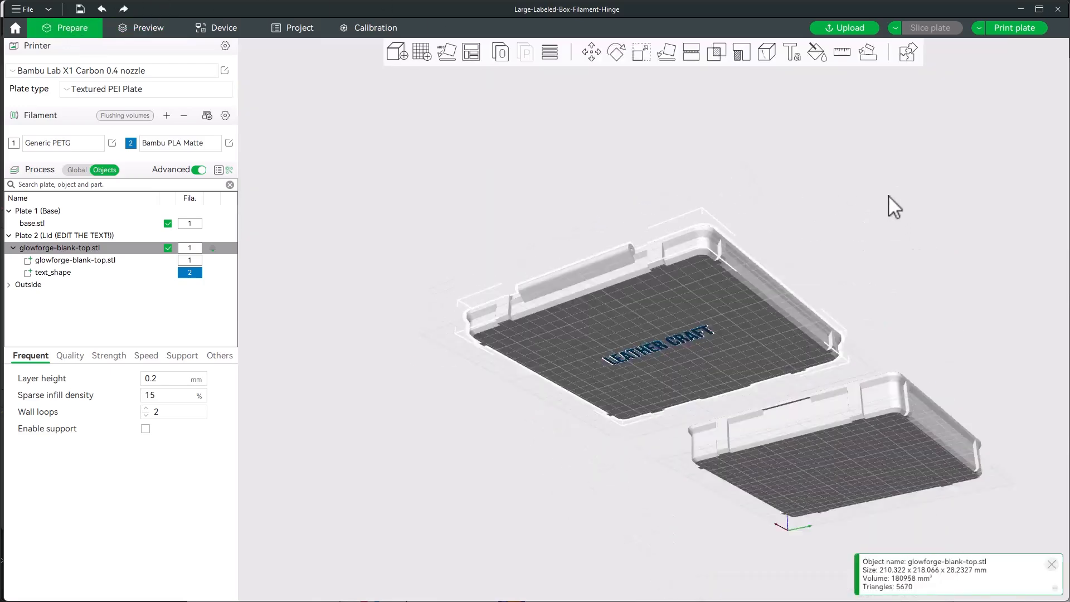
key(1)
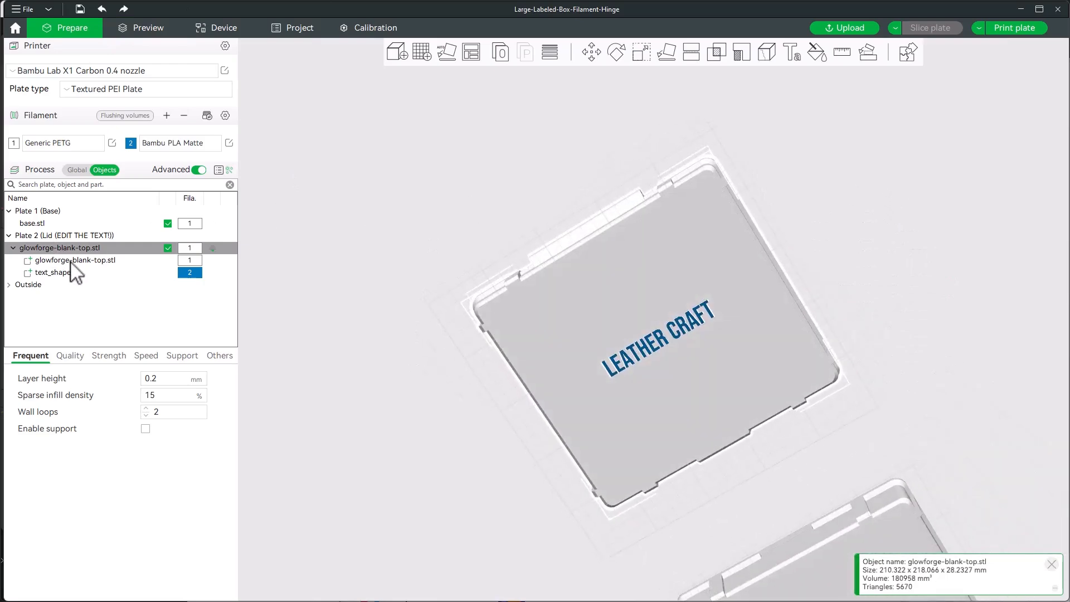
click(73, 260)
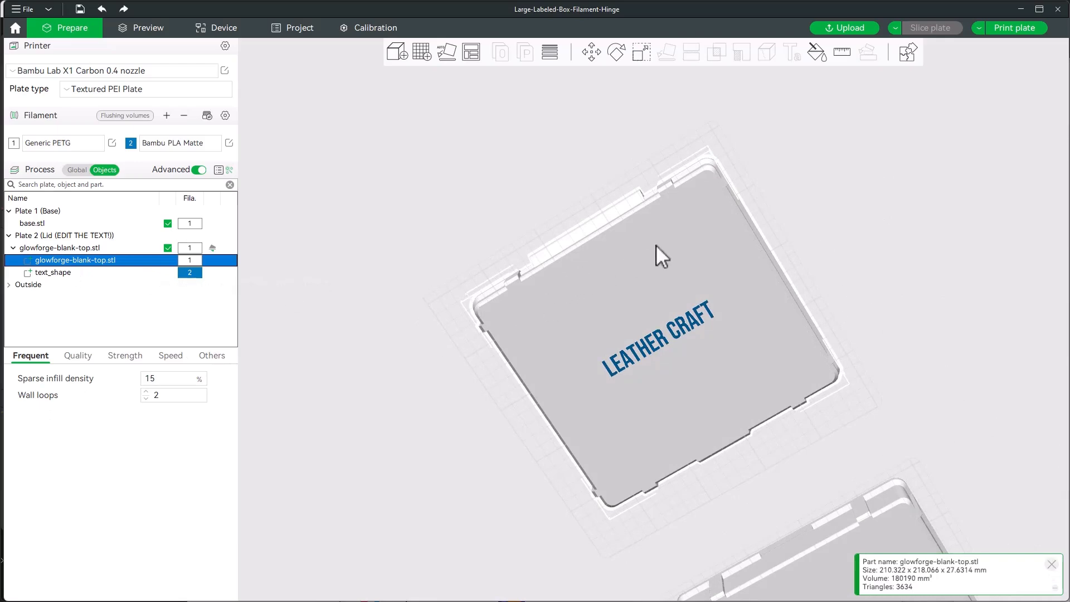
click(723, 240)
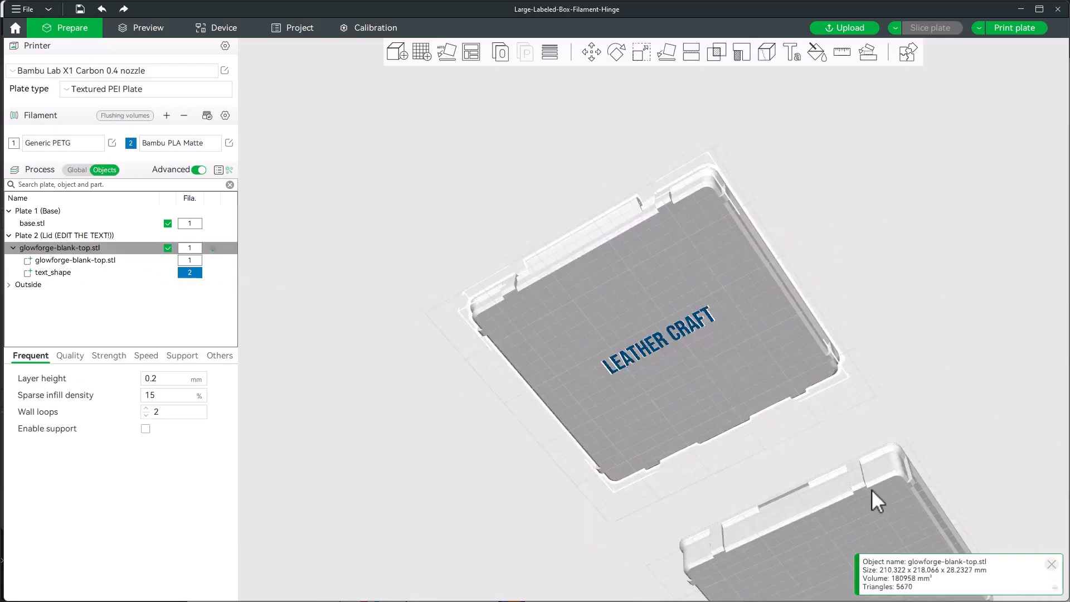
click(875, 501)
click(735, 241)
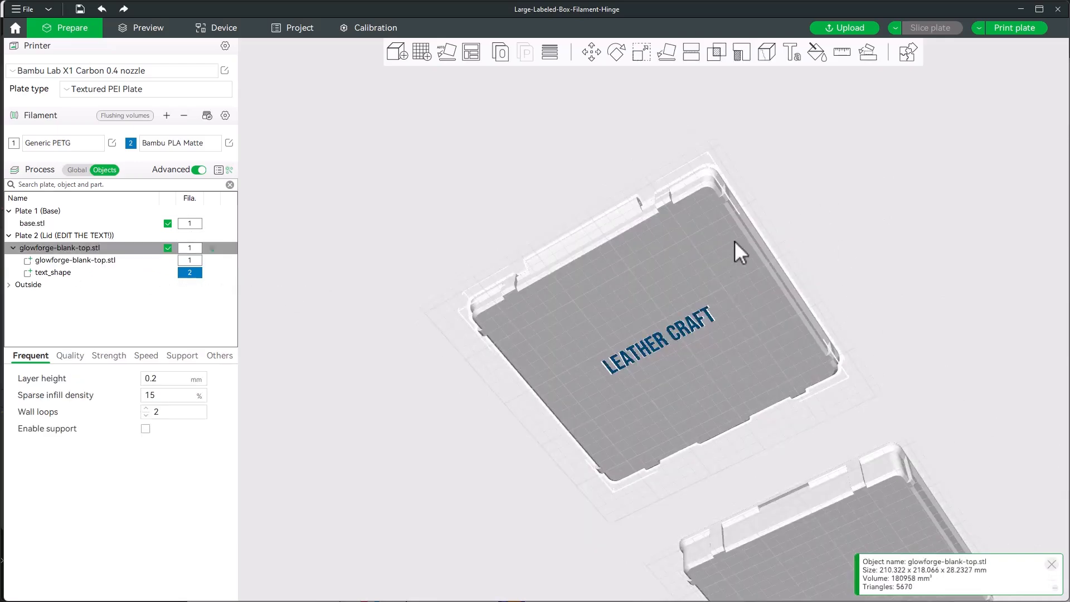
Create an Acumin Pro Condensed credit text with angle 290.8, size 12 and thickness 1.2.
click(791, 54)
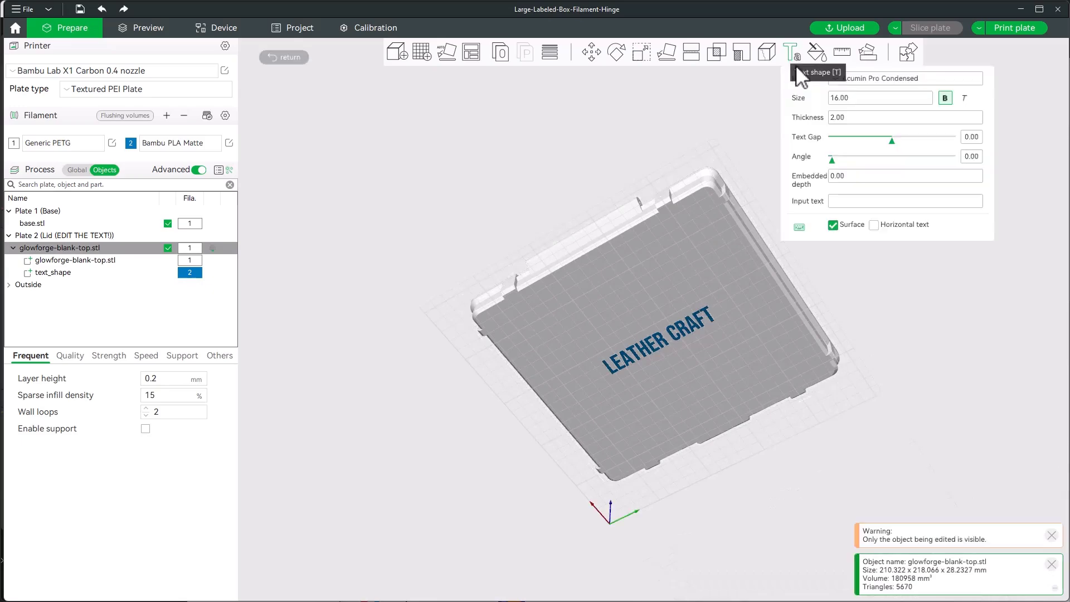
click(869, 78)
click(872, 78)
click(970, 156)
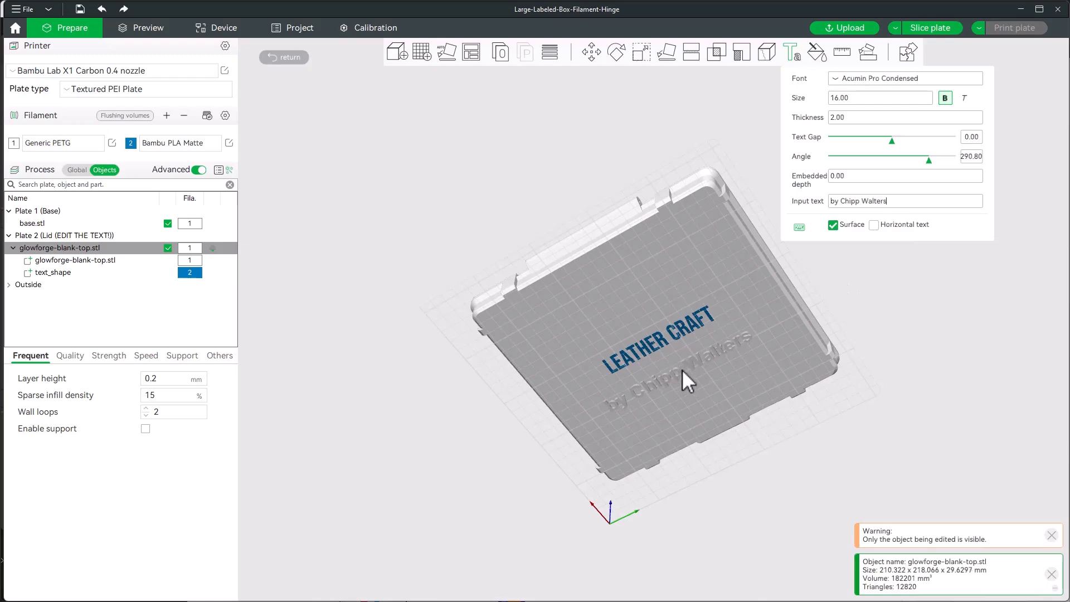
click(860, 118)
click(860, 99)
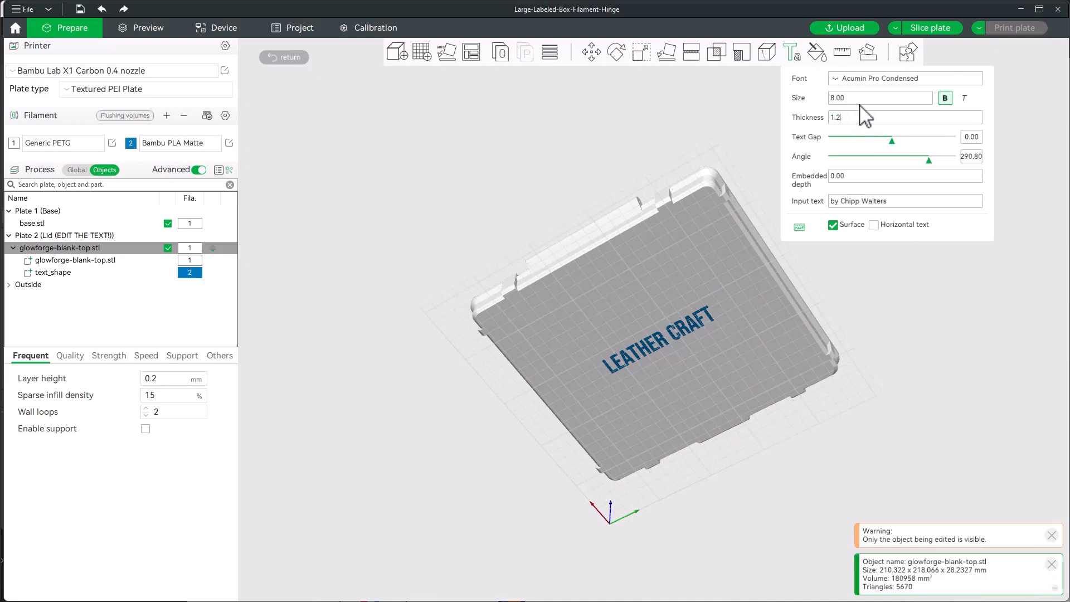
click(667, 381)
Place the author credit text on the lid as a new part on filament 2.
click(678, 360)
click(678, 360)
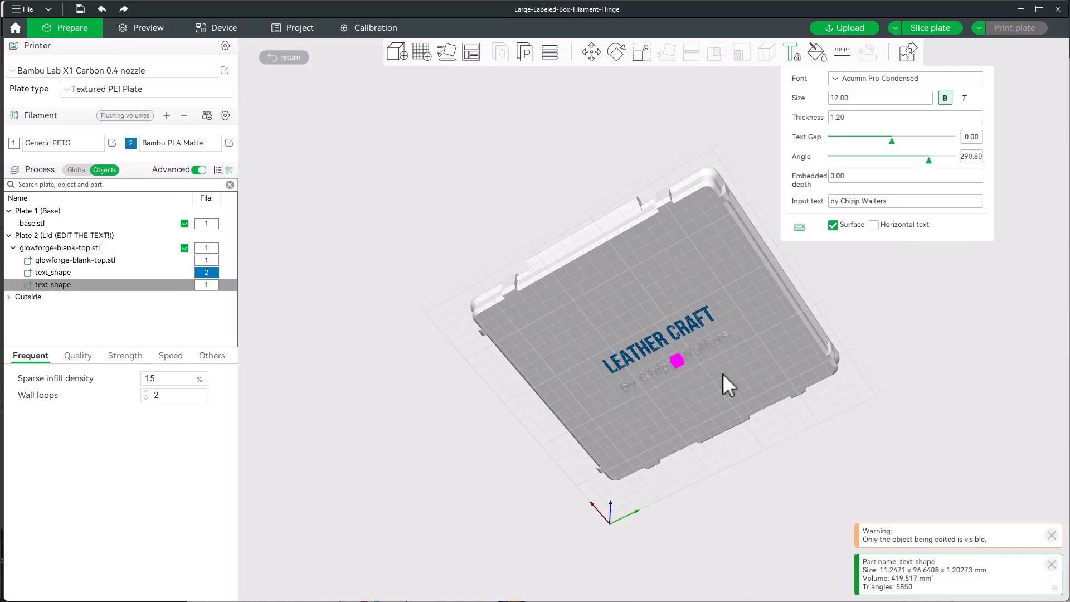
drag(747, 372, 580, 342)
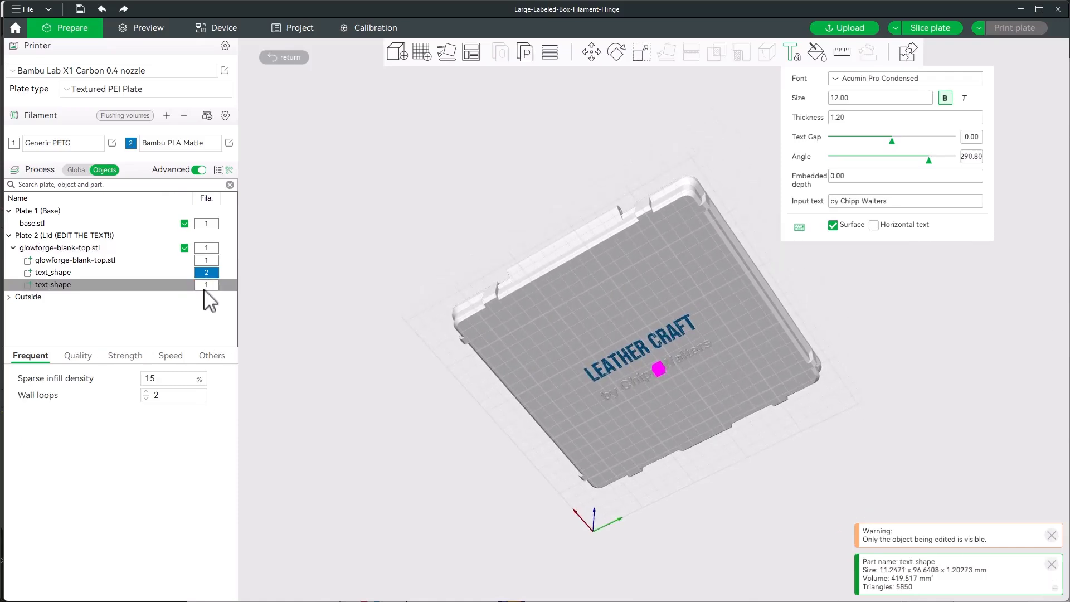
key(2)
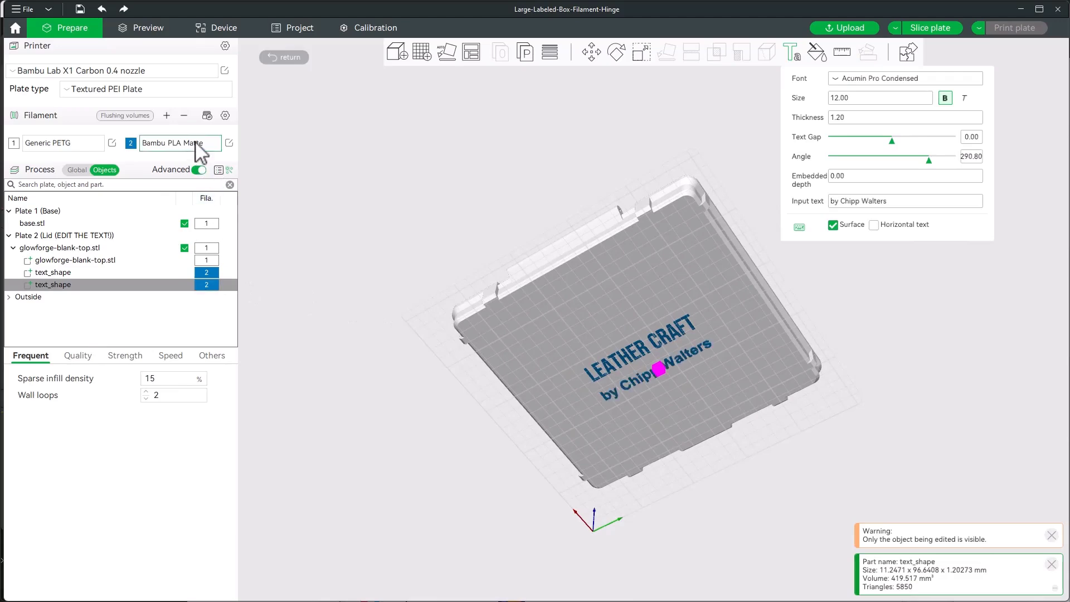
drag(798, 516, 756, 393)
Switch to the Move tool and bring the lid into a top-down view.
click(591, 52)
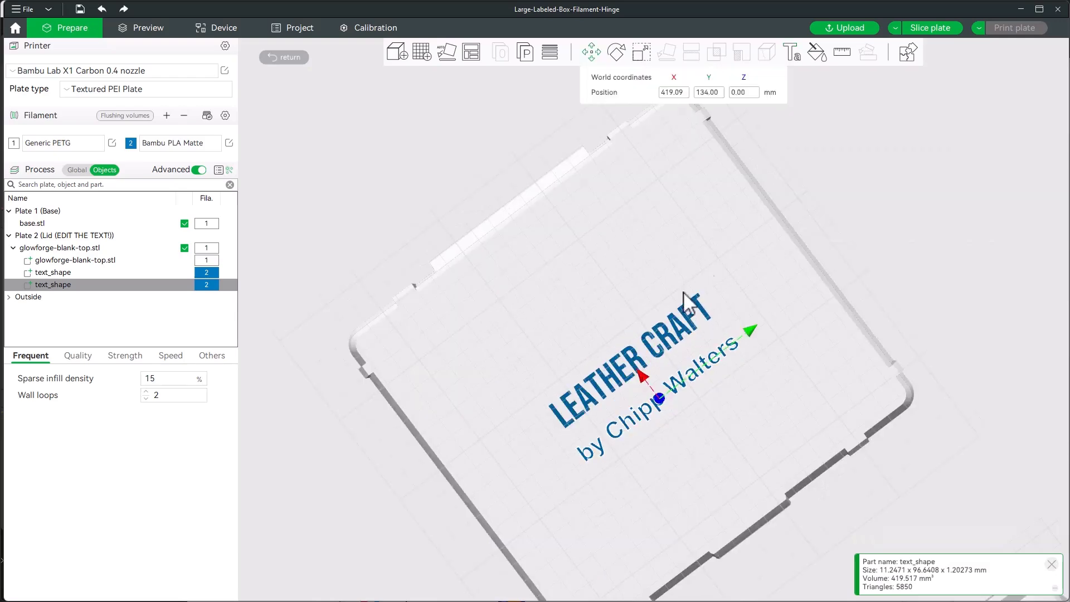
drag(951, 208, 958, 255)
drag(864, 234, 823, 269)
scroll(823, 290, up, 12)
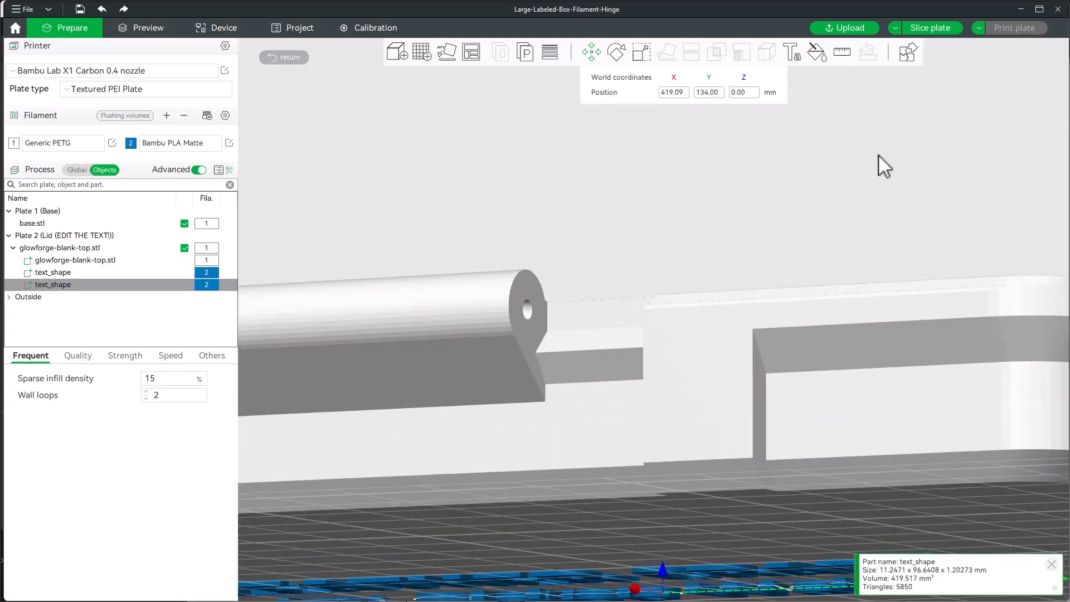
drag(884, 162, 780, 129)
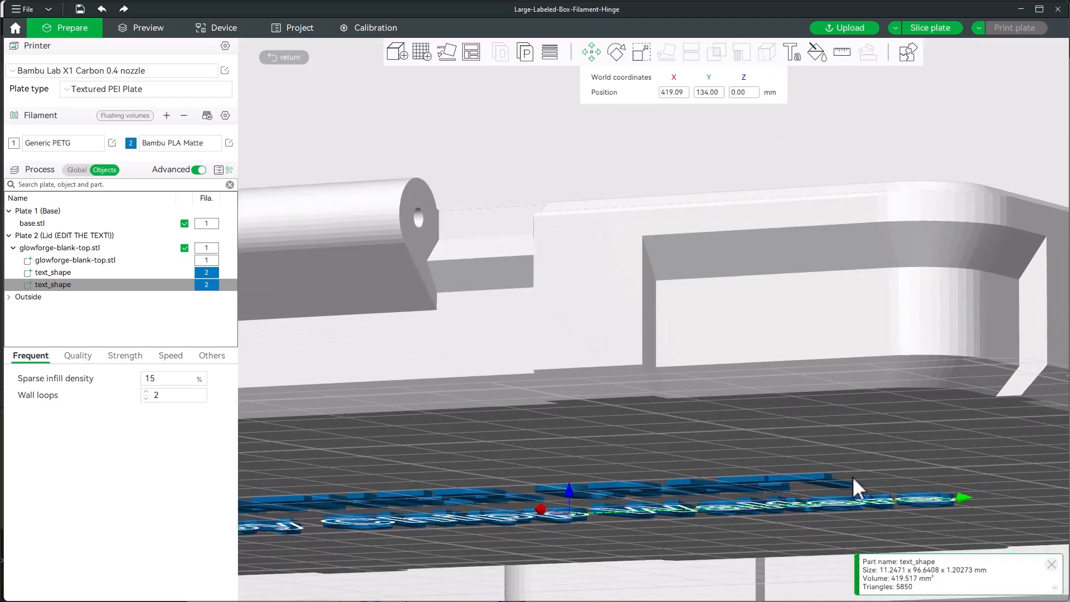
scroll(848, 170, down, 4)
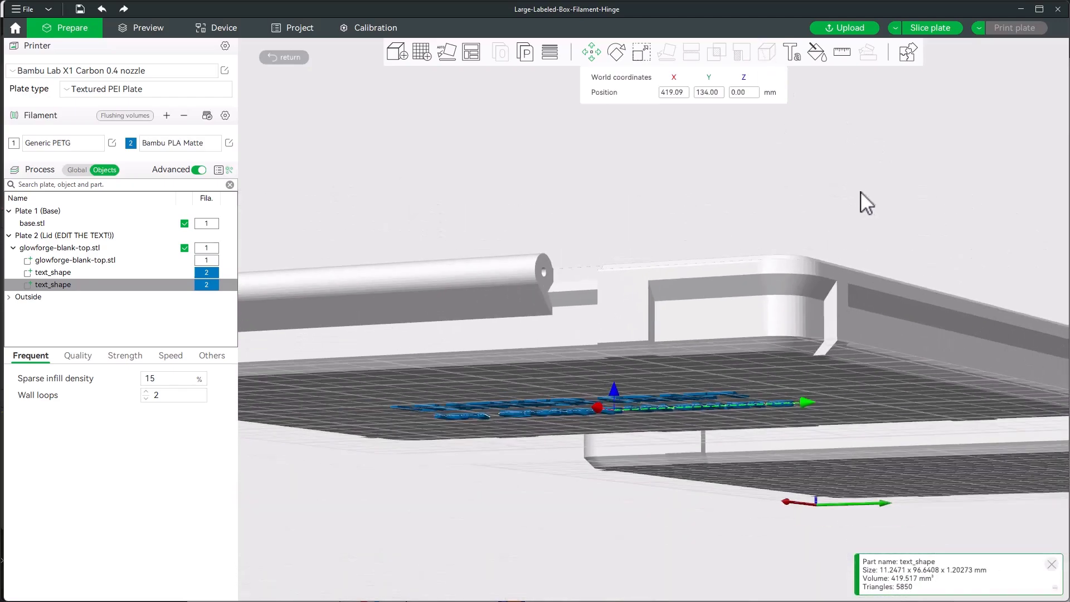
drag(860, 190, 951, 224)
scroll(898, 192, down, 4)
scroll(955, 193, down, 3)
key(1)
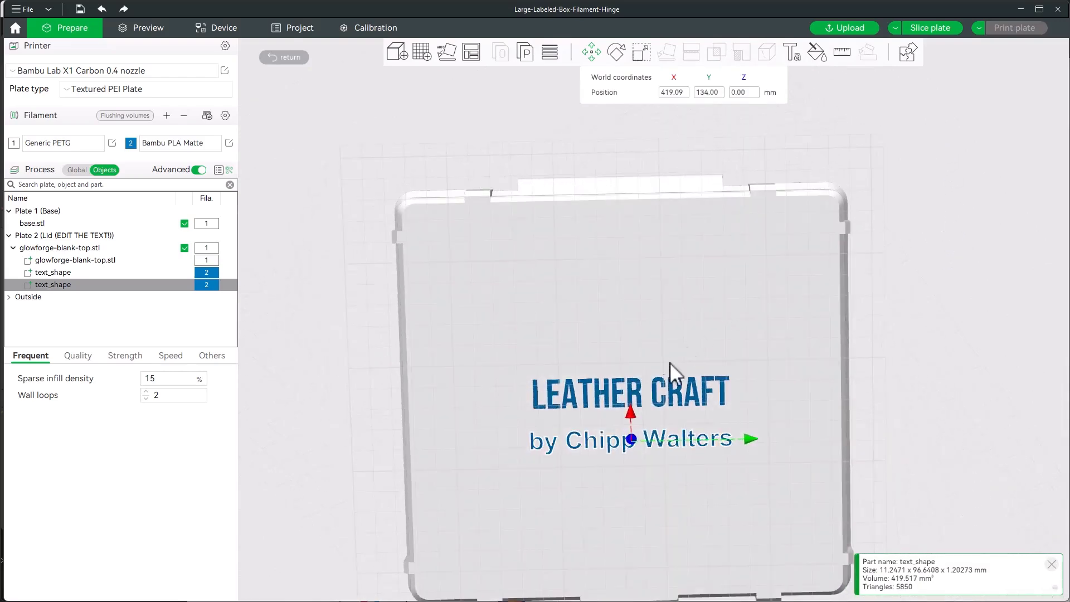
Drag the author credit text into place just below LEATHER CRAFT.
drag(633, 414, 621, 191)
drag(750, 212, 734, 212)
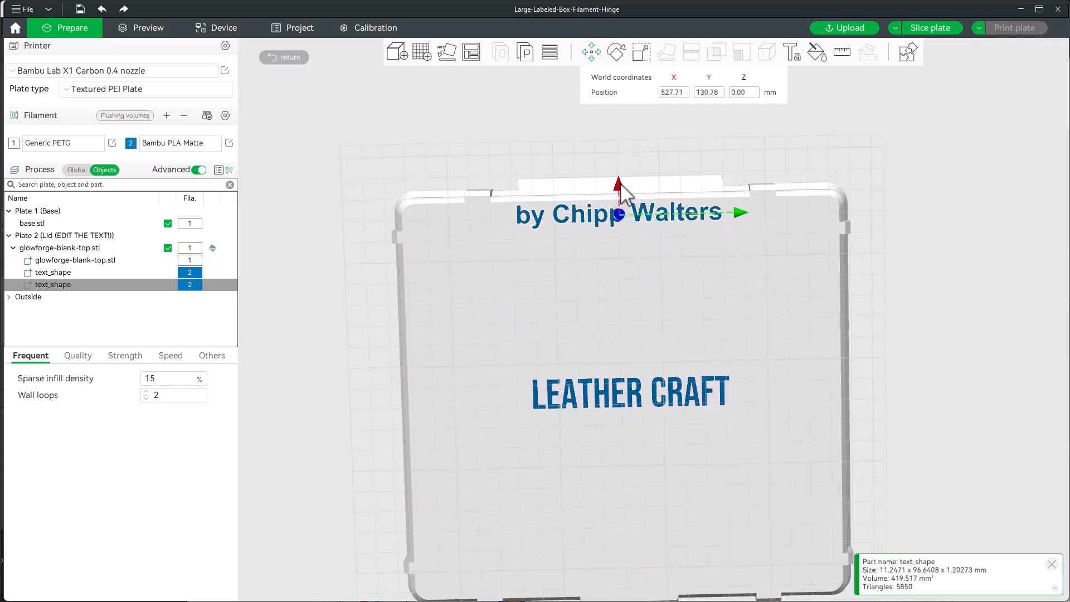
drag(619, 183, 576, 179)
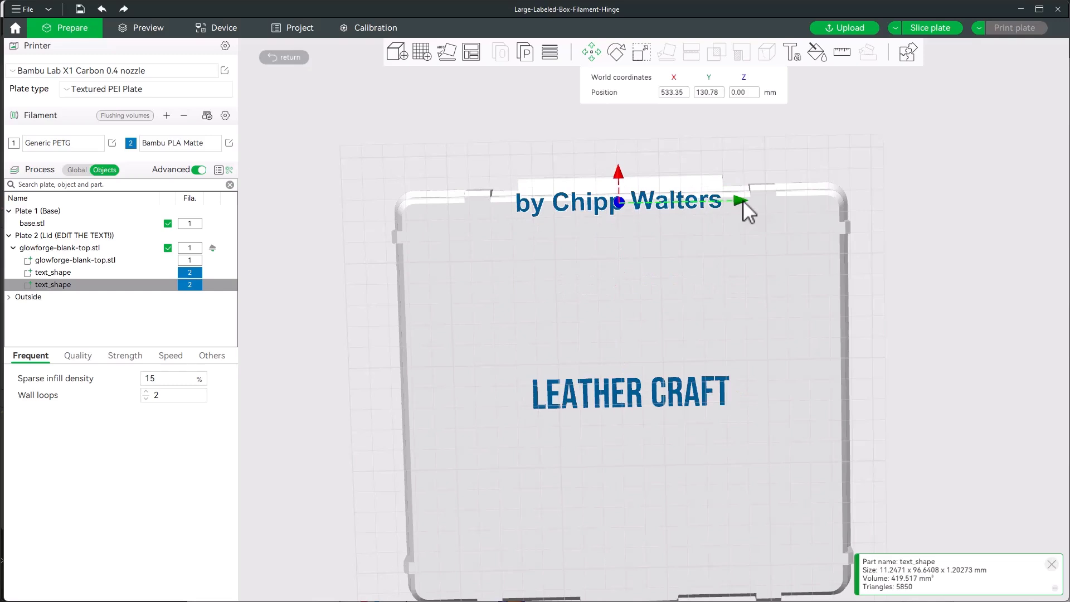
drag(743, 201, 733, 199)
drag(621, 185, 654, 436)
Move LEATHER CRAFT to X 440.91, Y 131.16, just above the credit line.
click(644, 406)
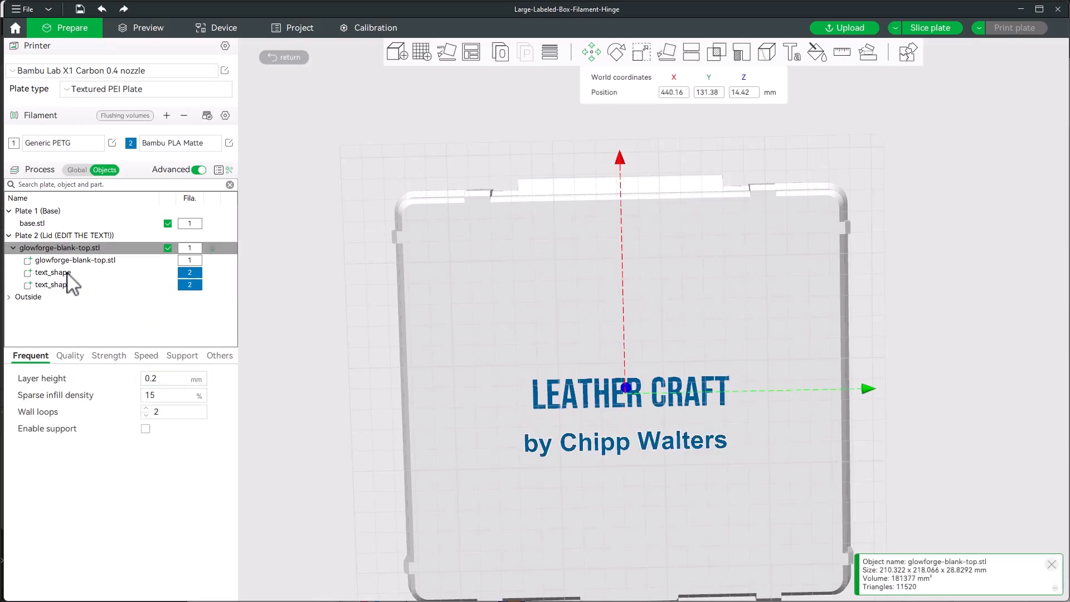
click(90, 273)
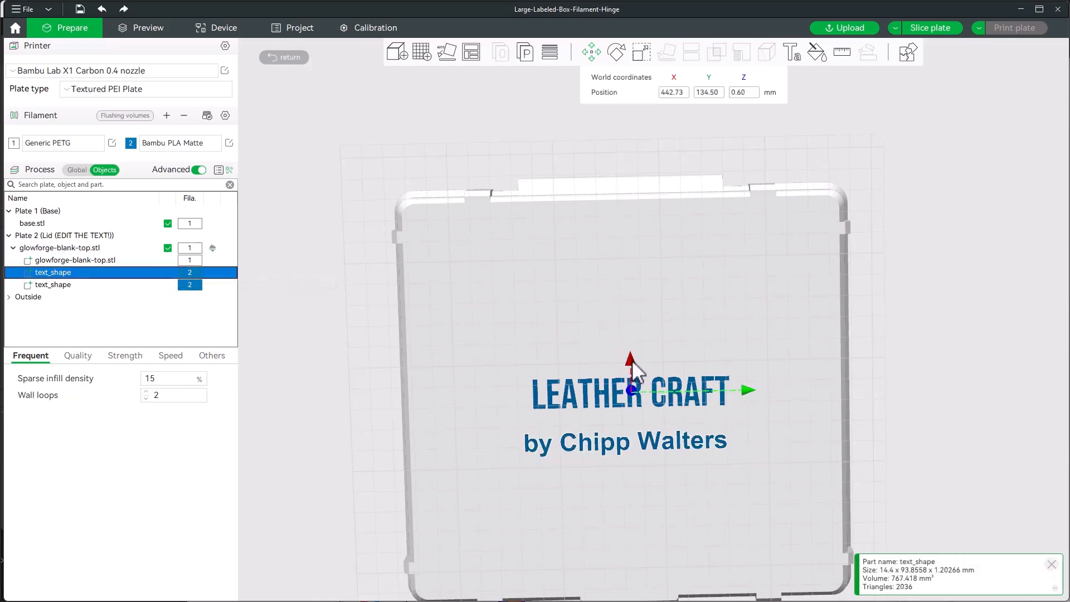
drag(629, 364, 618, 182)
drag(742, 208, 733, 211)
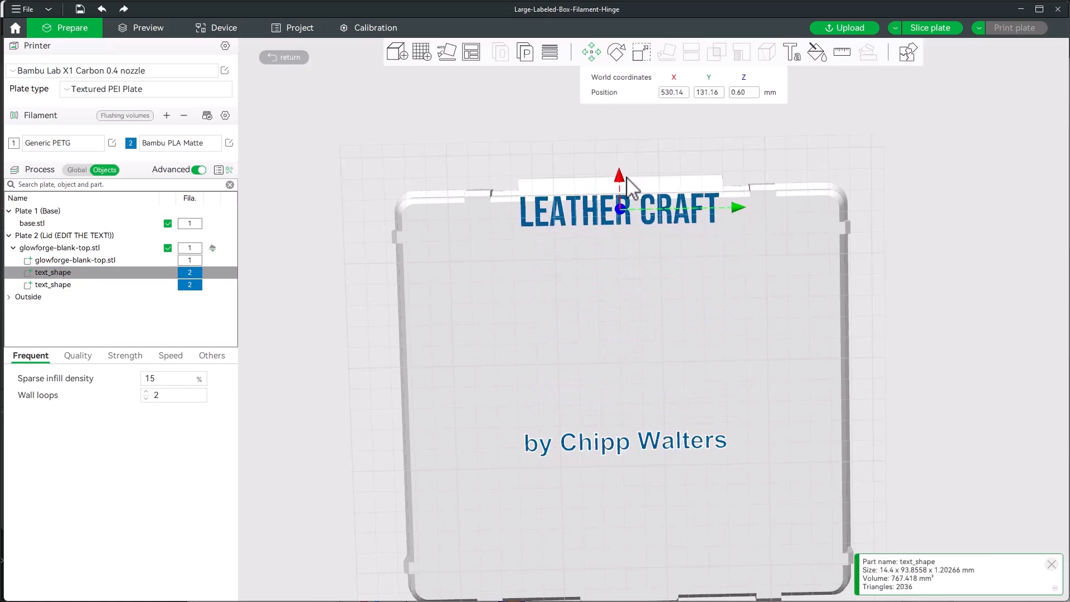
drag(620, 183, 619, 383)
drag(941, 256, 945, 248)
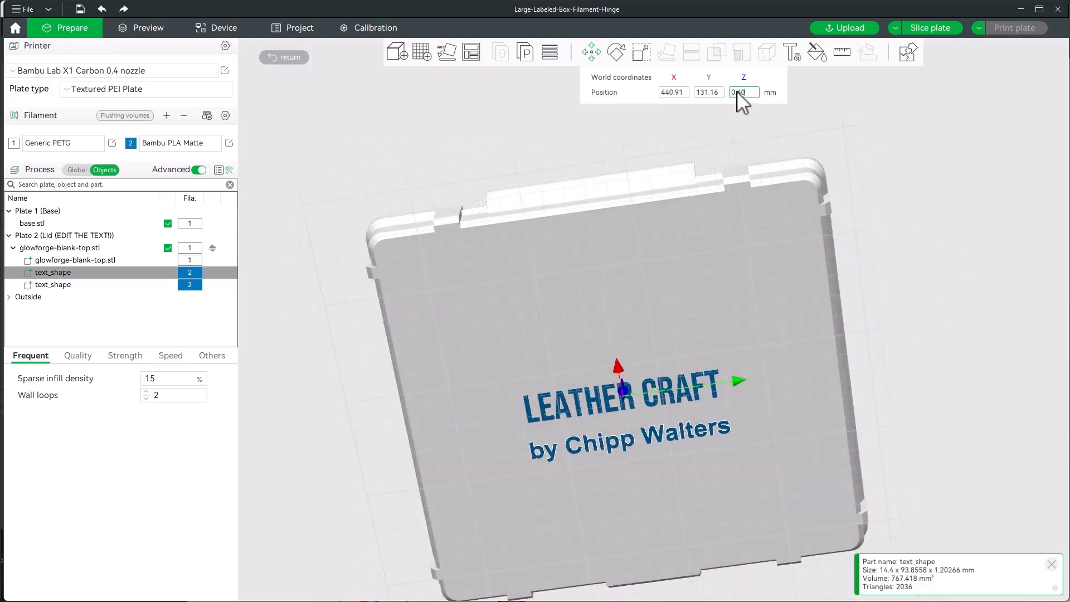
Set Z to 0.00 for both the LEATHER CRAFT and author credit text parts.
key(Return)
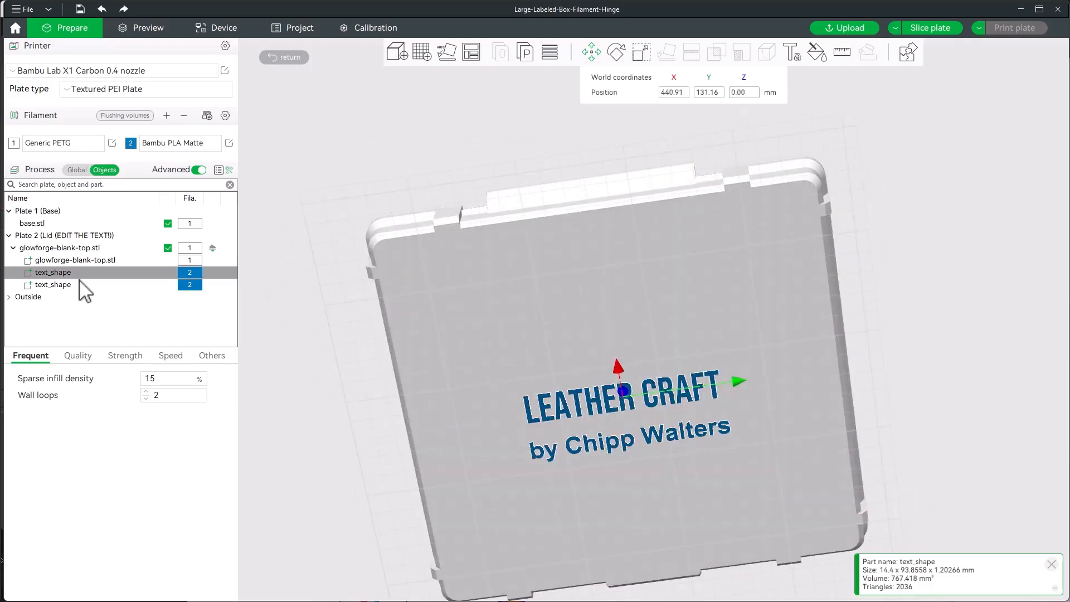
click(64, 287)
click(746, 95)
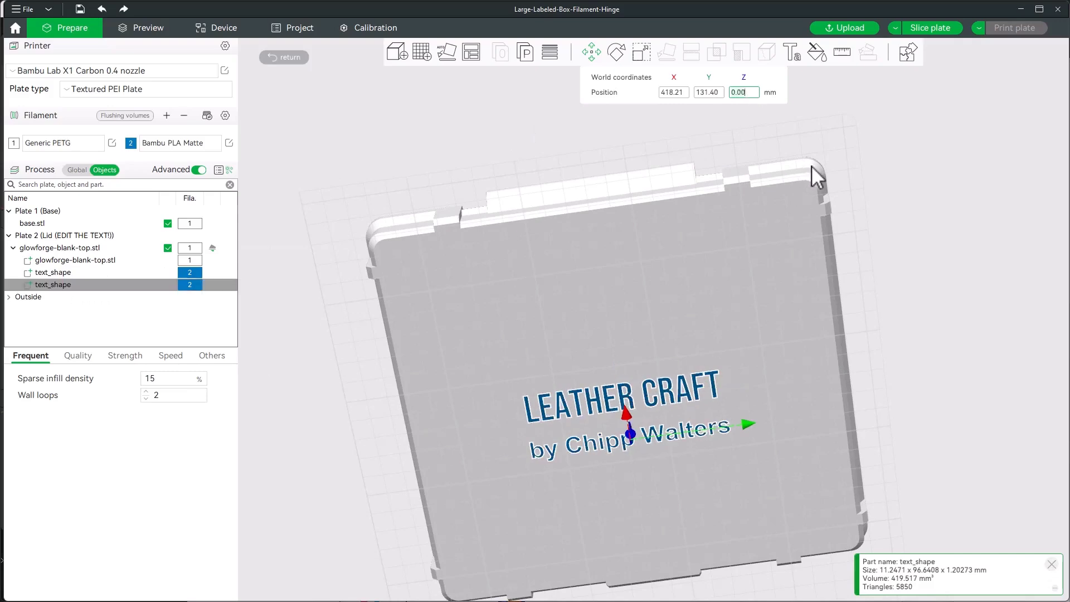
key(BackSpace)
key(BackSpace)
key(BackSpace)
drag(963, 273, 969, 314)
scroll(641, 423, up, 5)
scroll(658, 525, up, 3)
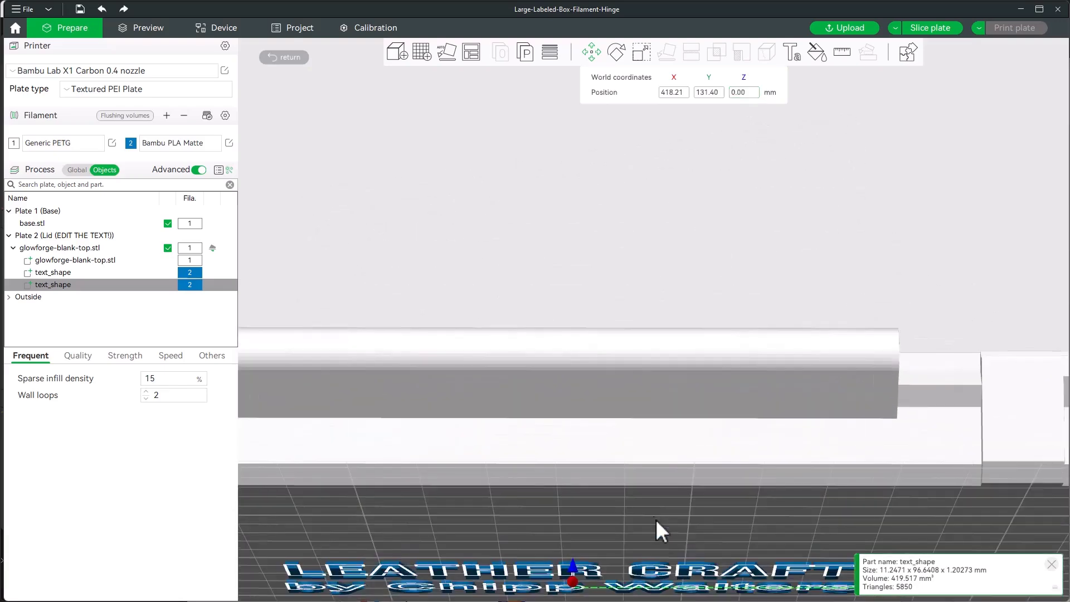
scroll(677, 566, down, 5)
drag(717, 236, 812, 164)
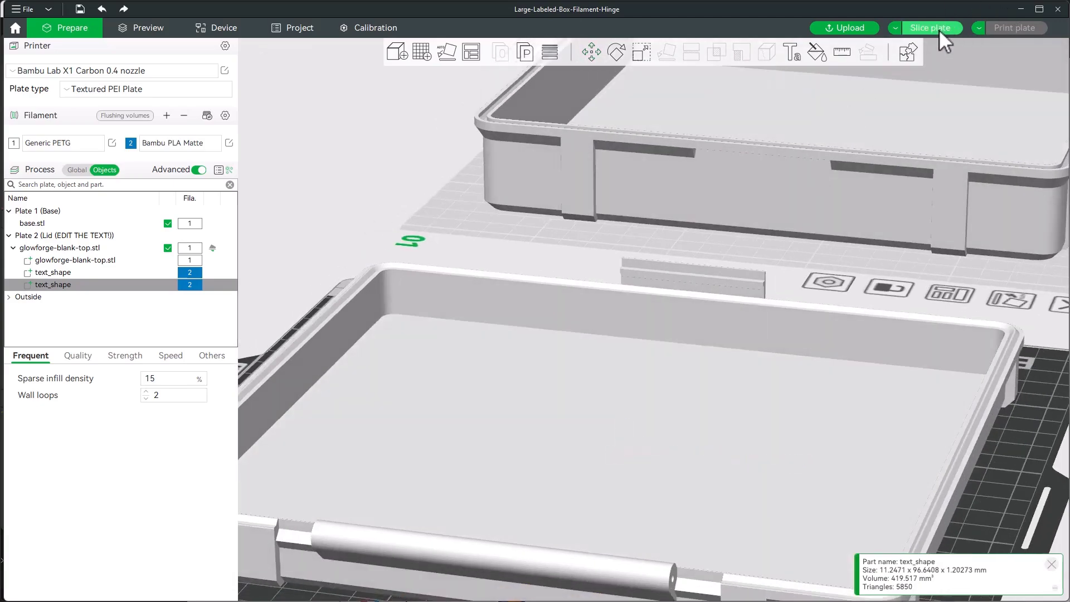
Slice the lid plate and review the 4h3m preview's lettering and first layer.
click(938, 29)
drag(754, 232, 620, 277)
drag(657, 222, 634, 232)
mouse_move(1051, 115)
mouse_down()
mouse_move(1050, 522)
mouse_move(1052, 111)
mouse_up()
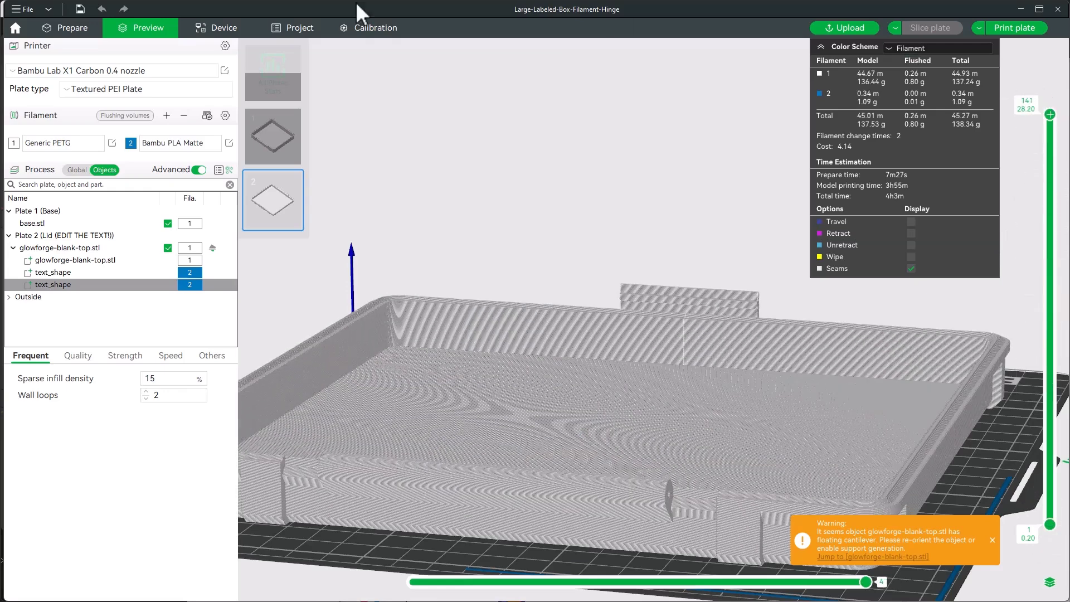
Enter a Z position of 1.2 for the LEATHER CRAFT text part in the Move panel.
click(65, 25)
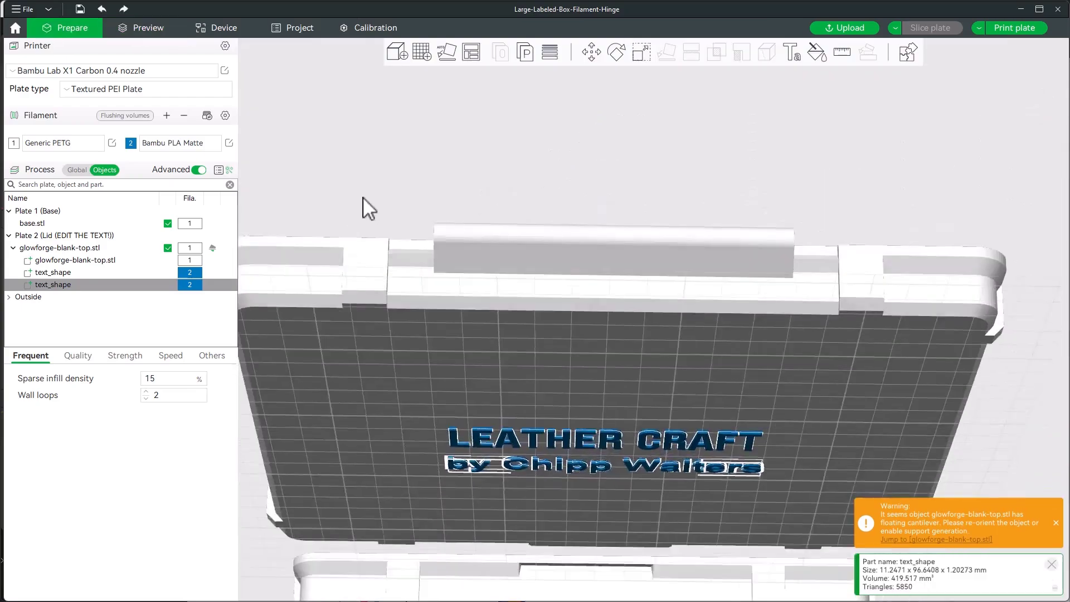
scroll(363, 193, up, 3)
click(720, 408)
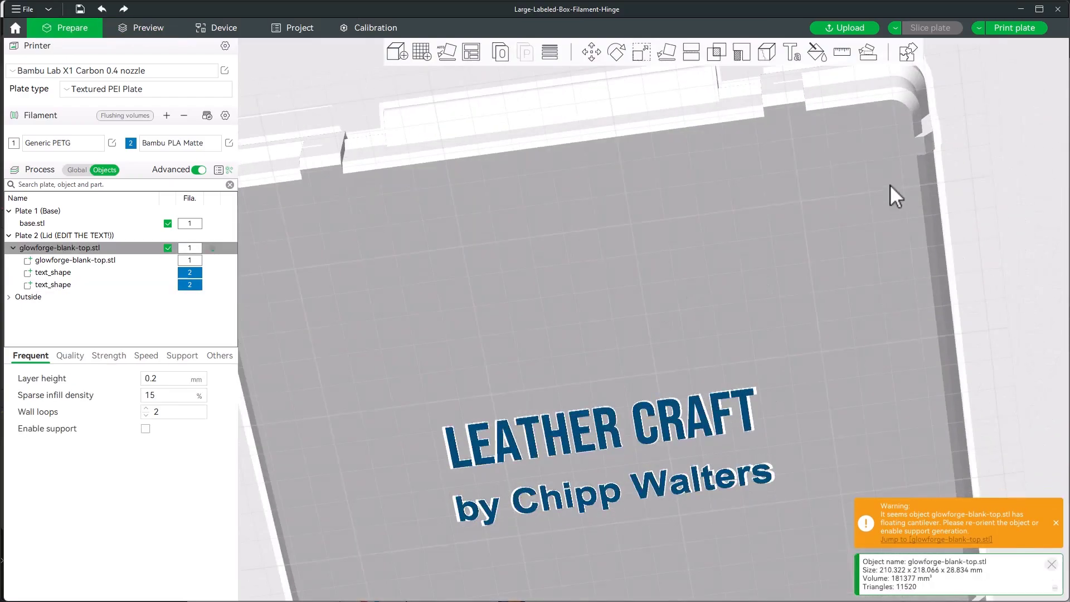
click(590, 53)
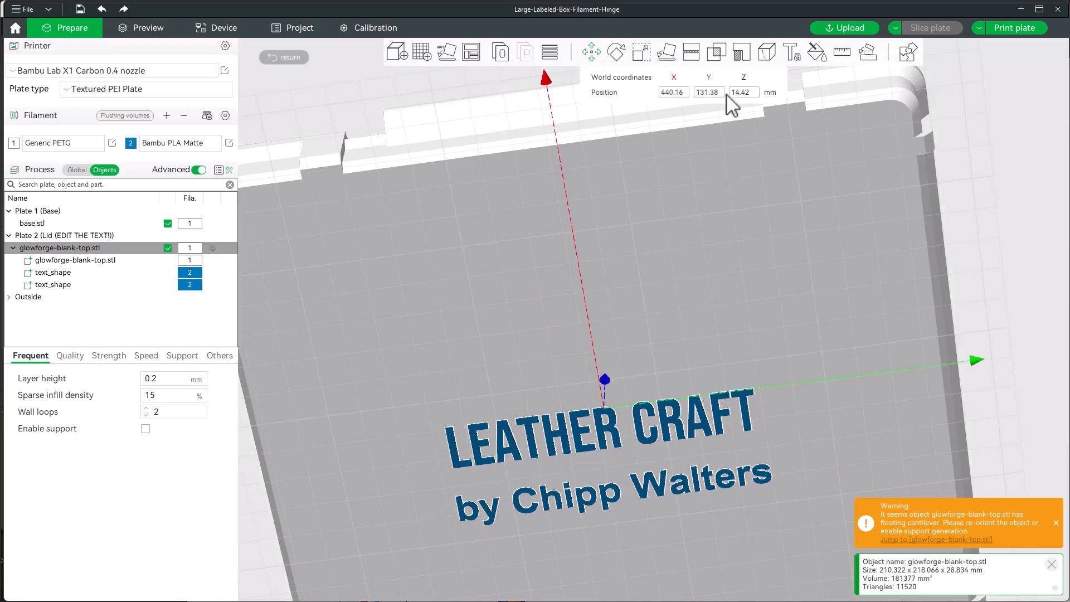
click(62, 273)
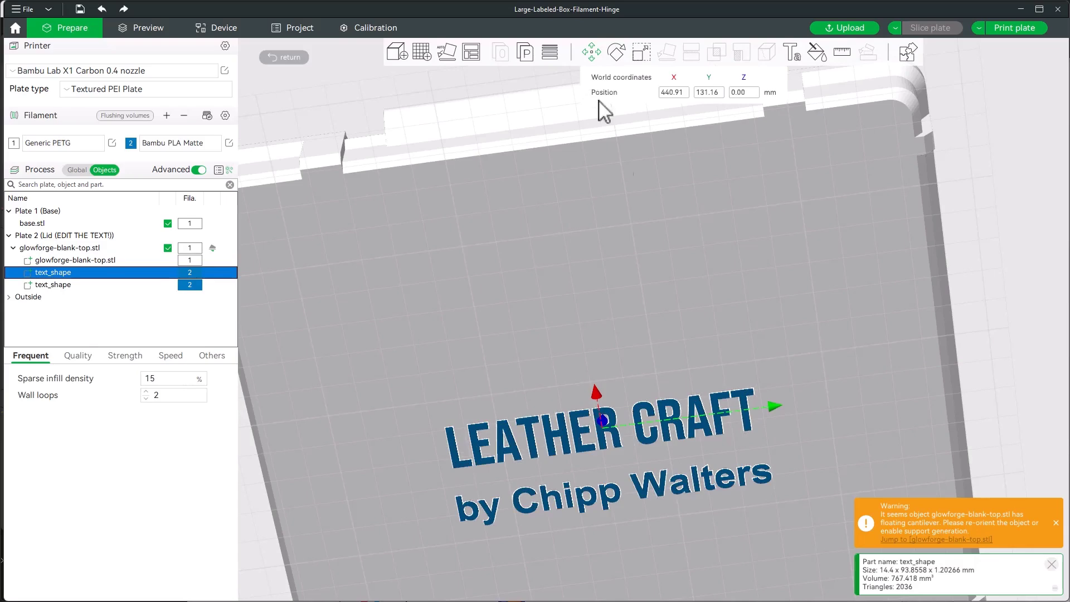
click(732, 93)
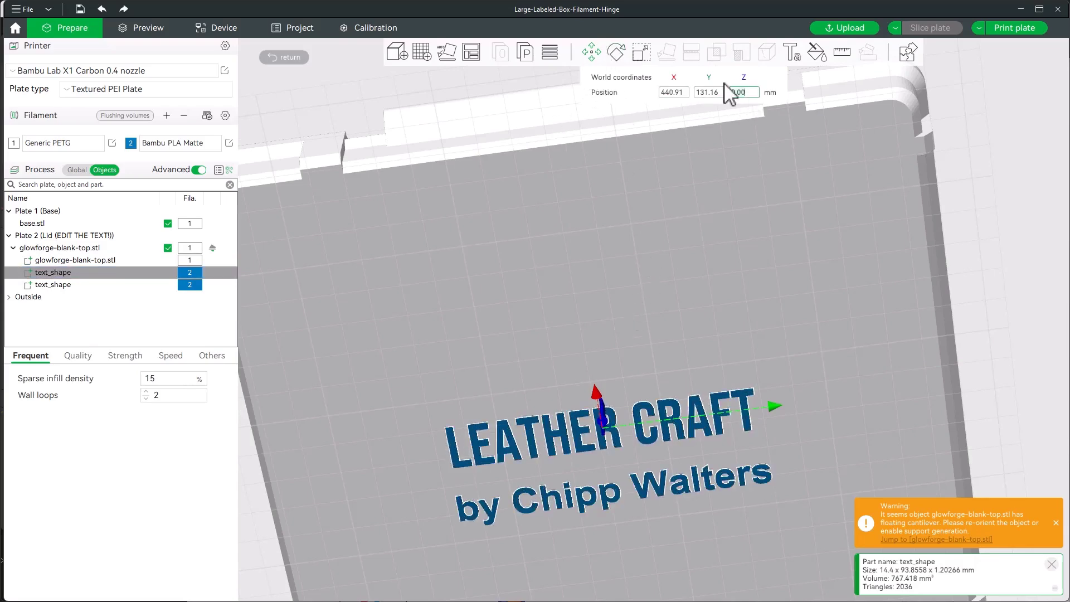
text(1.2)
key(Return)
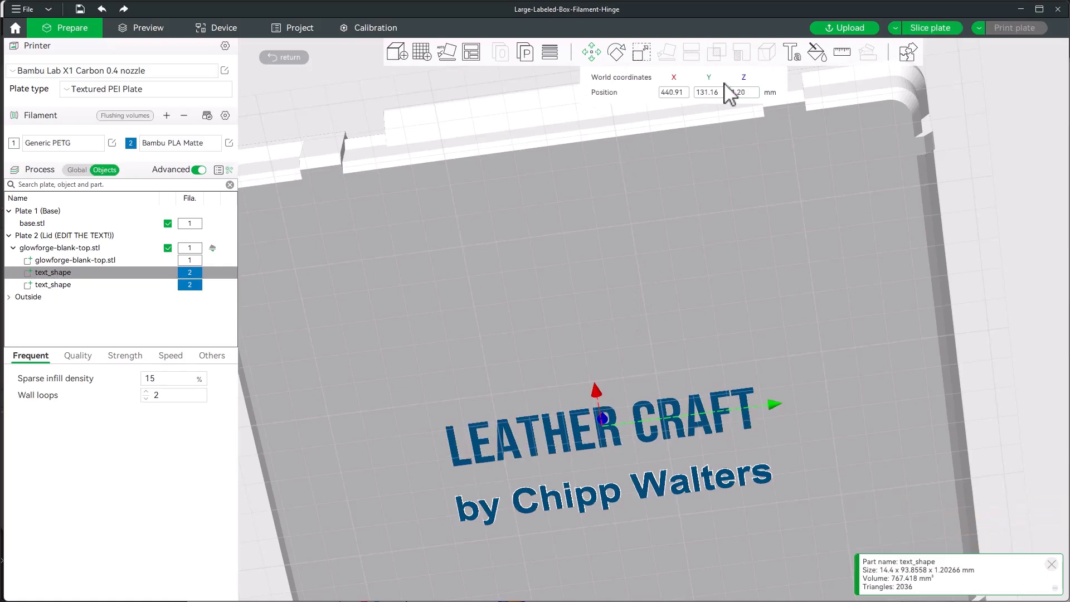
Set the author credit text to Z 0.6, then confirm both text parts sit at 0.60.
click(660, 490)
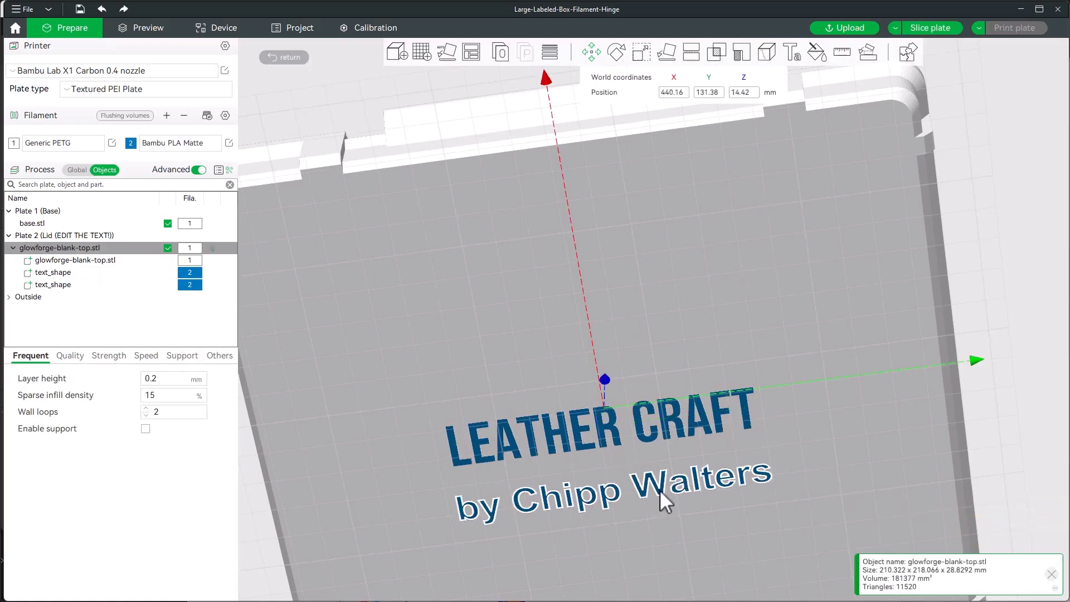
click(53, 285)
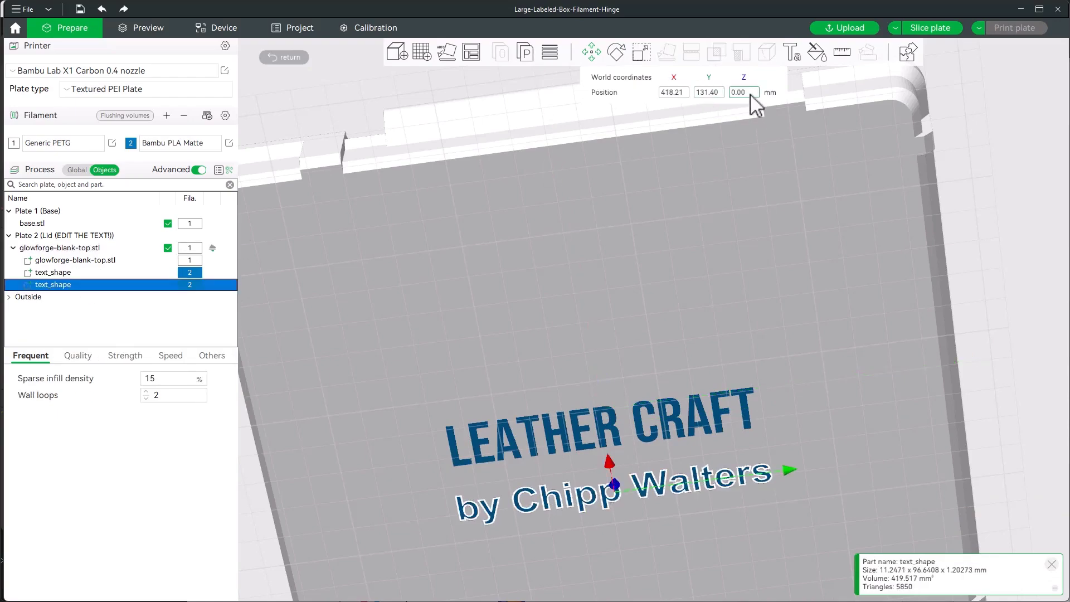
drag(751, 93, 730, 92)
text(0.6)
key(Return)
mouse_move(1026, 87)
mouse_down()
mouse_move(1028, 105)
mouse_move(1029, 96)
mouse_up()
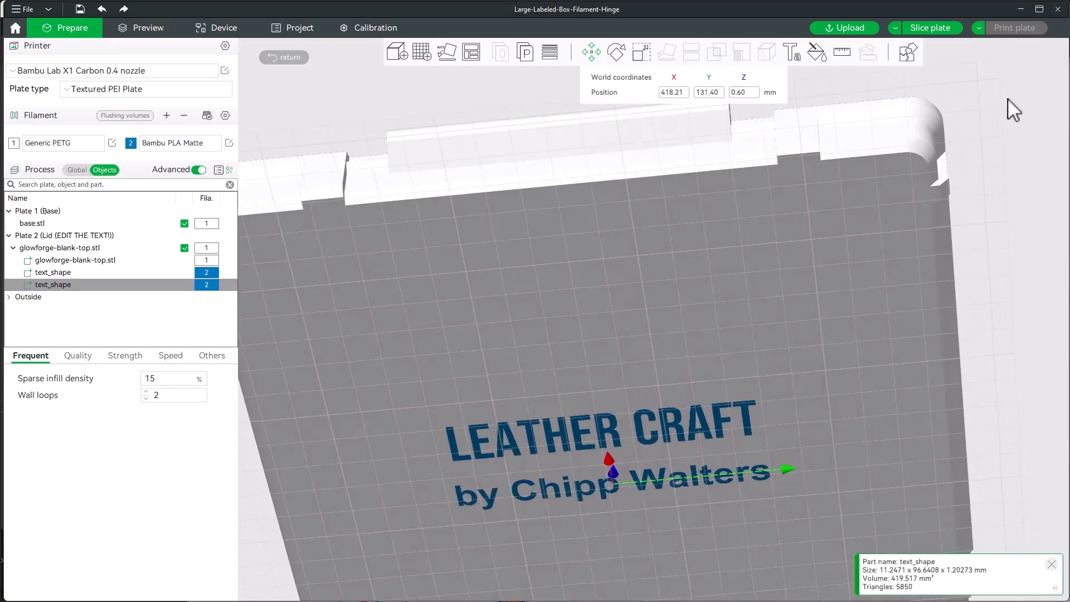
click(56, 272)
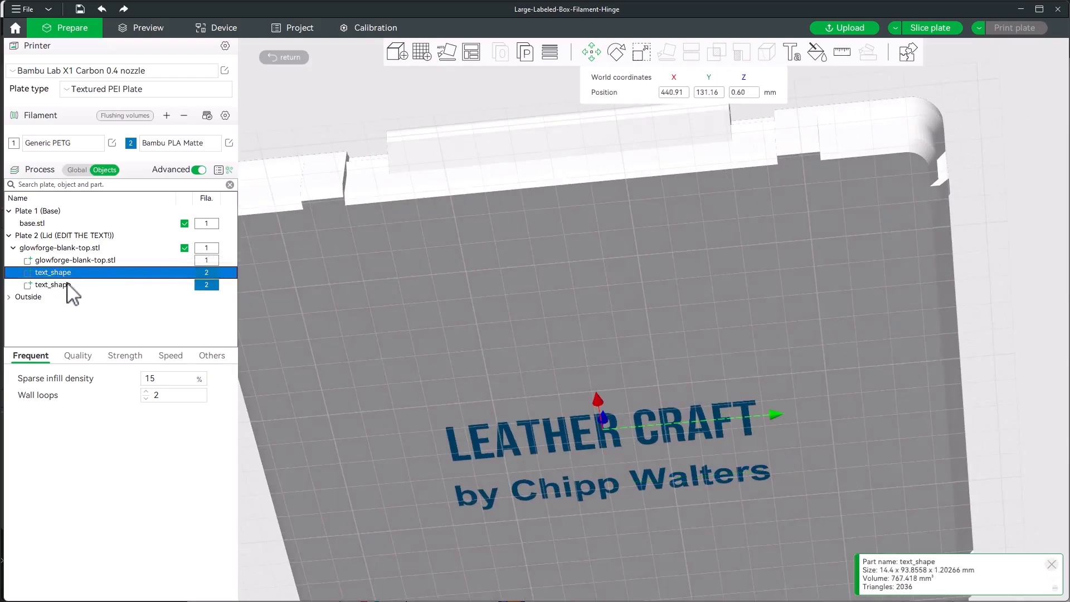
click(68, 285)
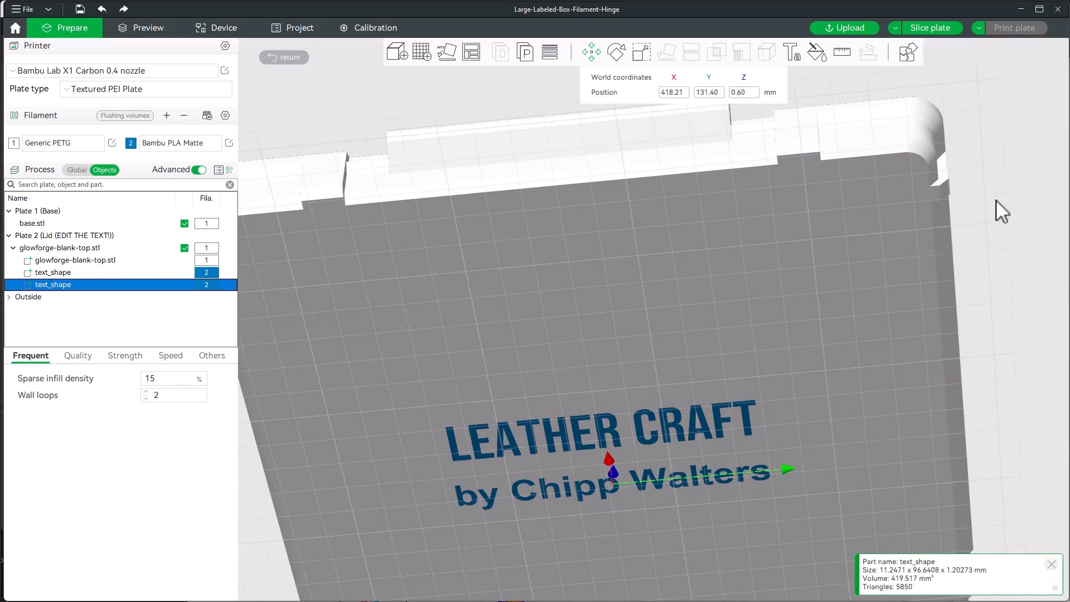
Slice the lid plate (4h1m) and inspect its first layer and text from beneath.
click(931, 28)
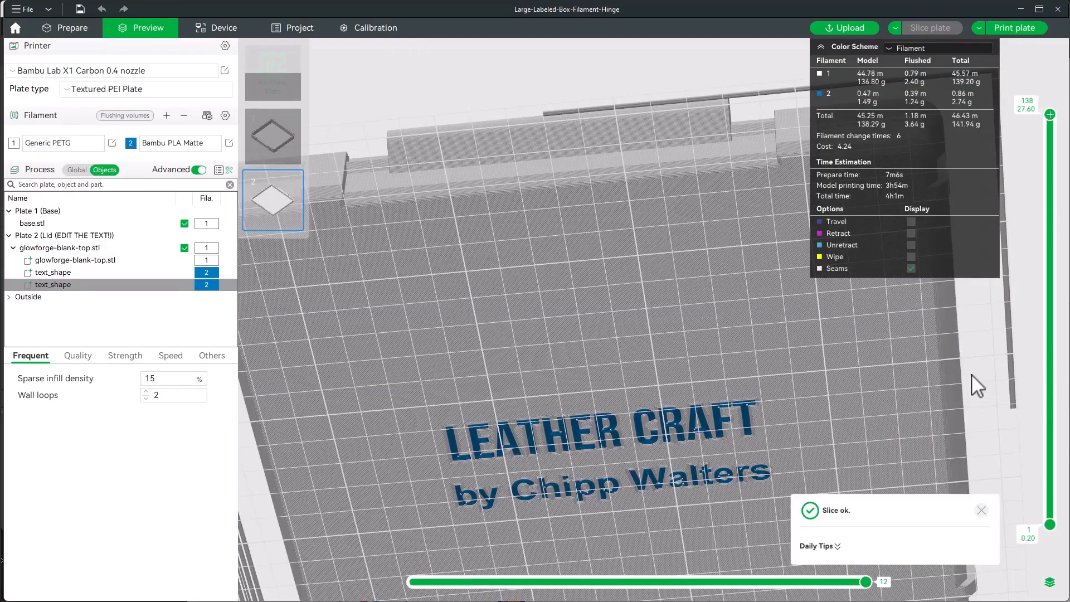
mouse_move(972, 373)
mouse_down()
mouse_move(975, 353)
mouse_move(970, 387)
mouse_up()
mouse_move(1050, 114)
mouse_down()
mouse_move(1038, 594)
mouse_move(1064, 285)
mouse_move(1057, 109)
mouse_up()
scroll(655, 122, down, 1)
scroll(655, 122, down, 3)
drag(656, 146, 706, 200)
Go back to Prepare and orbit from the lid's side out to both plates.
click(63, 29)
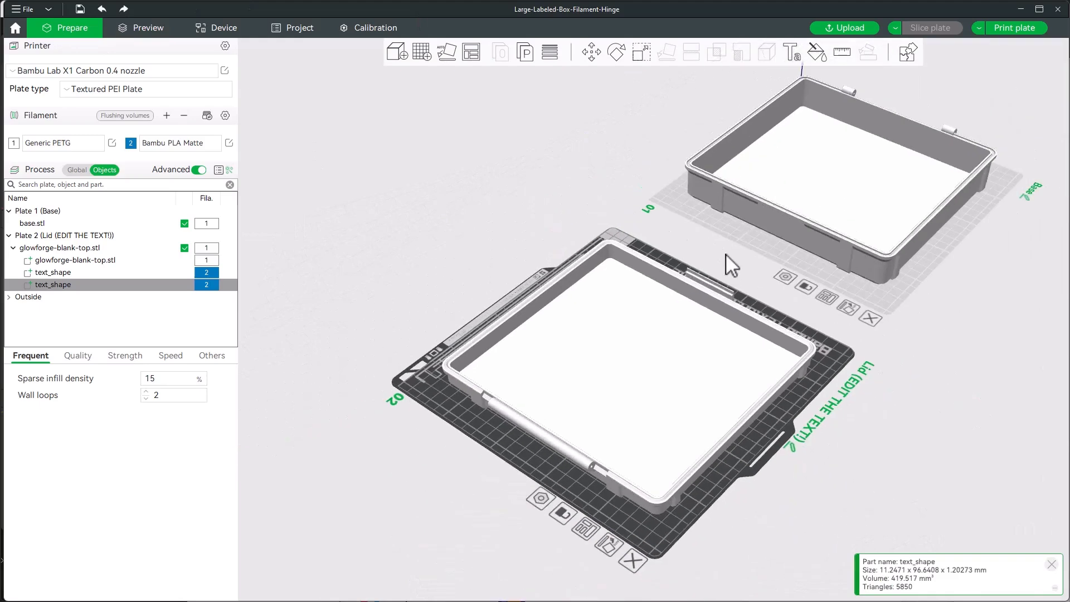
drag(726, 253, 911, 448)
drag(842, 454, 751, 410)
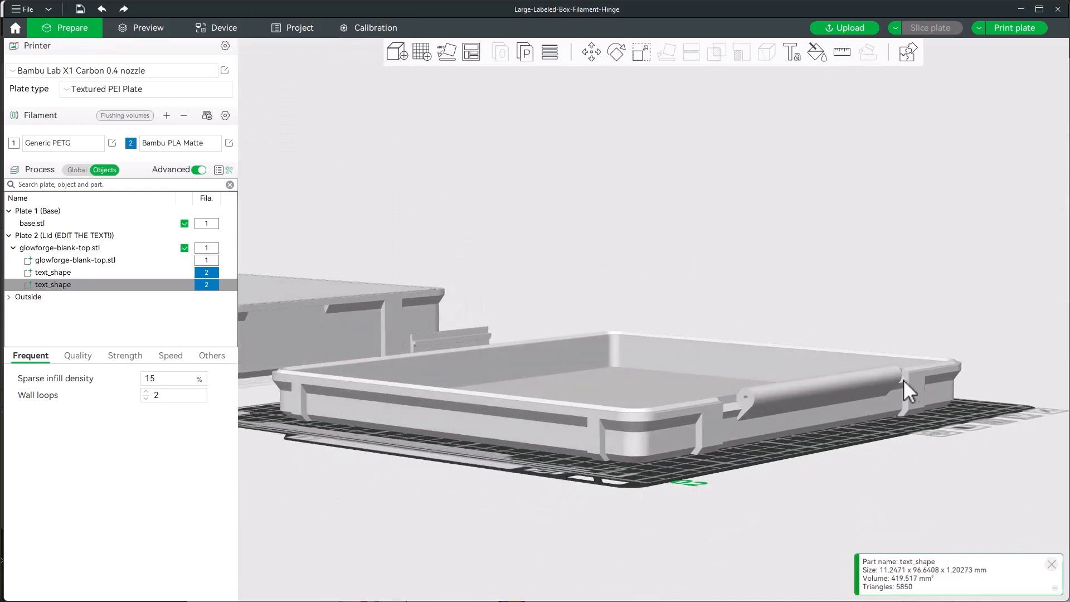
drag(908, 378, 521, 254)
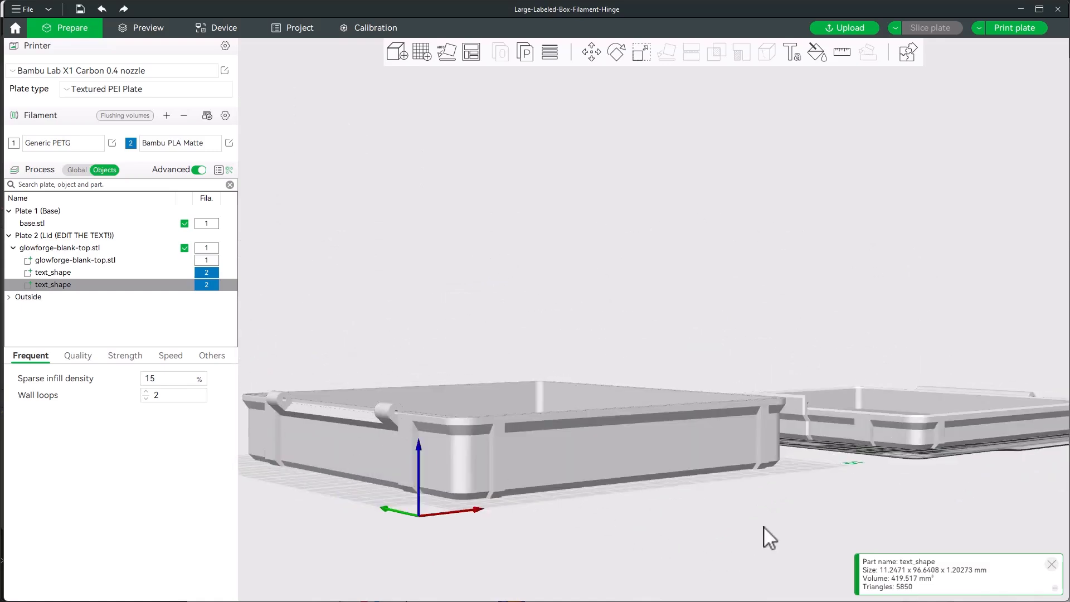
drag(765, 525, 738, 479)
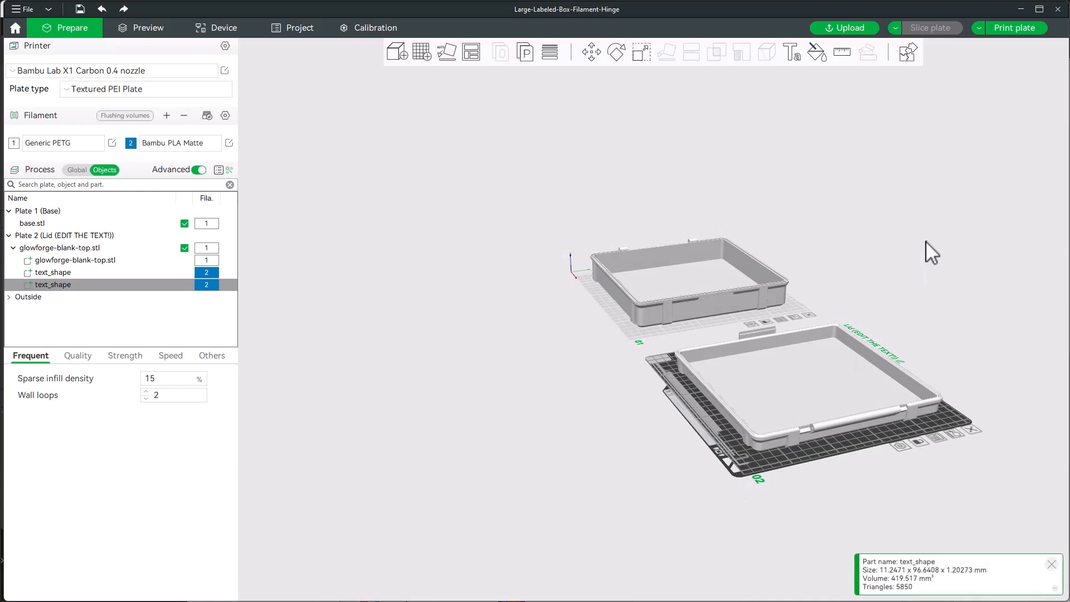
drag(927, 245, 747, 265)
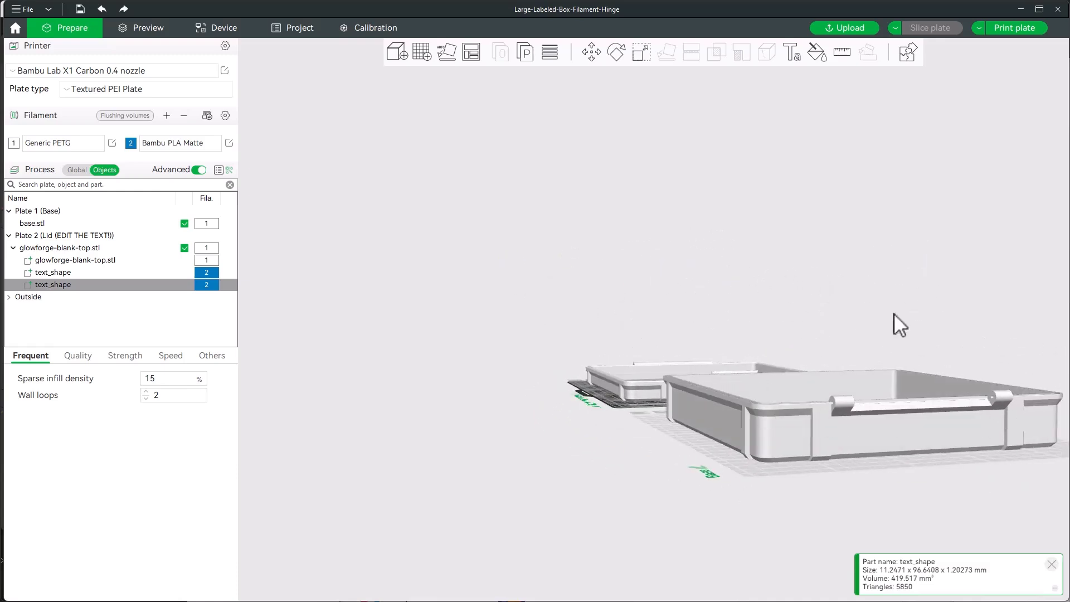
drag(522, 206, 654, 210)
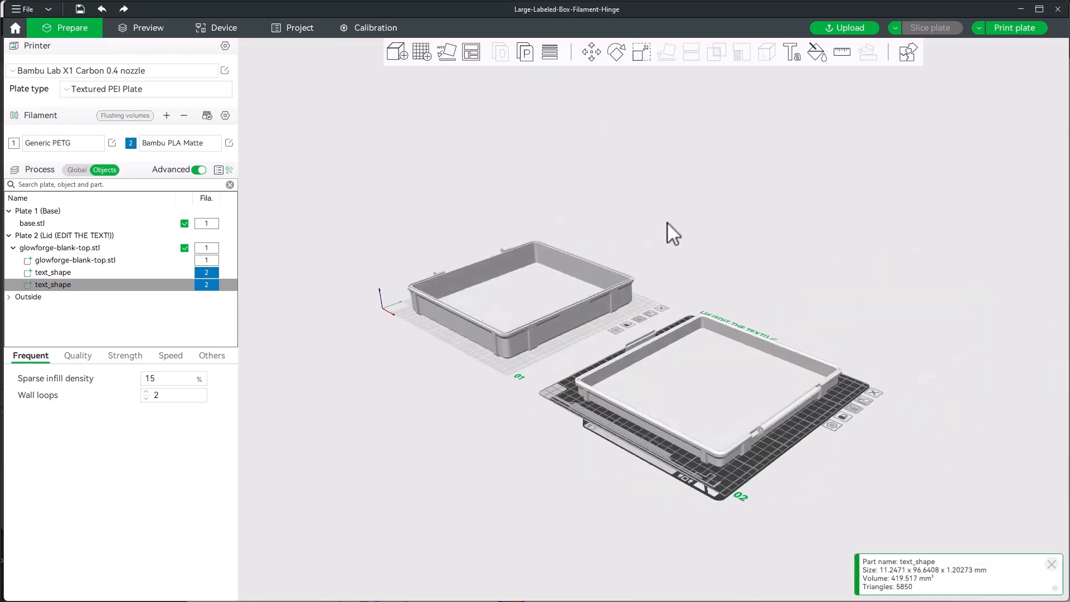
Zoom and orbit over plate 02 and both boxes to inspect the base and lid.
scroll(673, 227, up, 1)
scroll(711, 199, up, 1)
scroll(721, 239, up, 1)
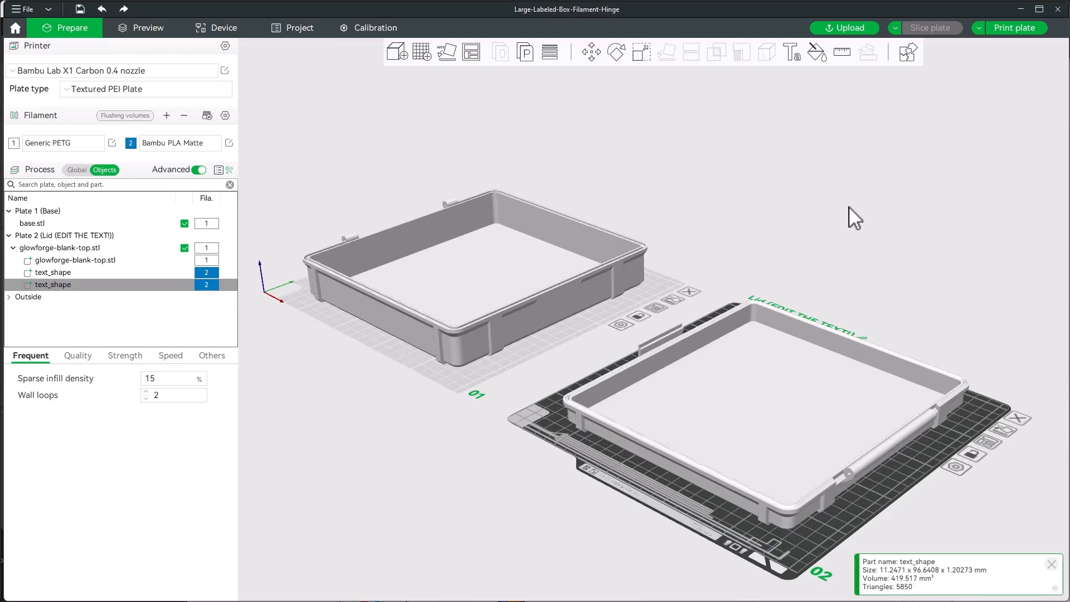
scroll(849, 223, down, 3)
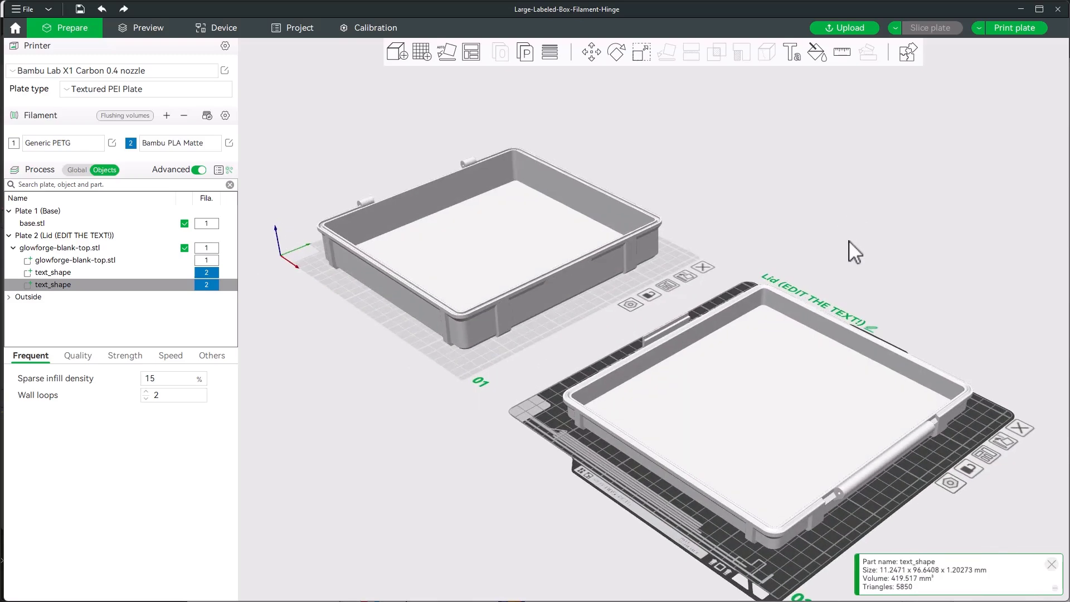
mouse_move(891, 293)
mouse_down()
mouse_move(807, 270)
mouse_move(764, 326)
mouse_move(892, 287)
mouse_up()
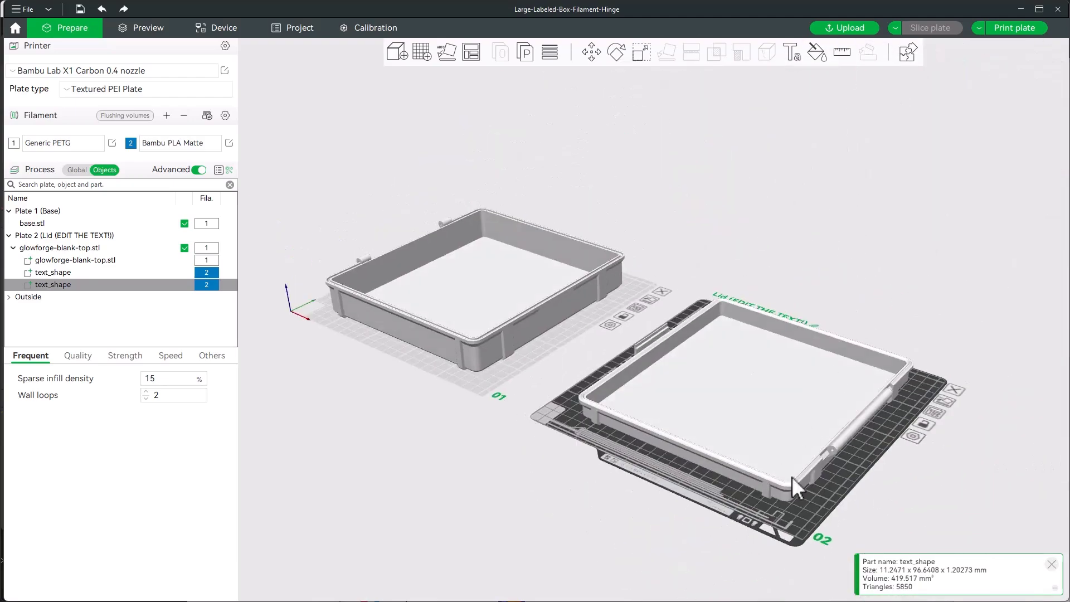
drag(937, 544, 858, 460)
scroll(865, 463, up, 2)
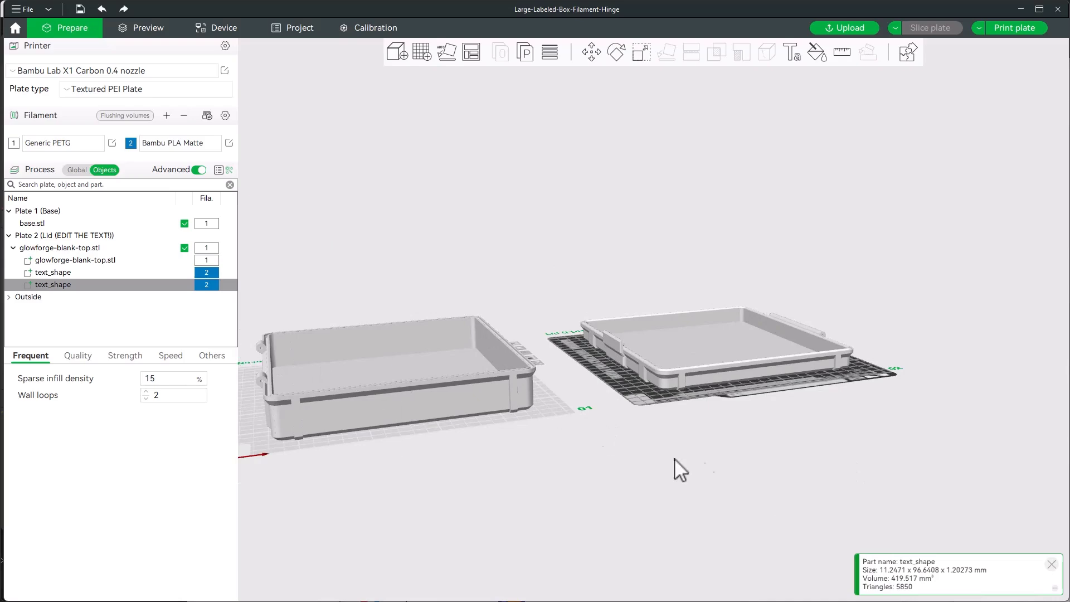
drag(704, 461, 737, 488)
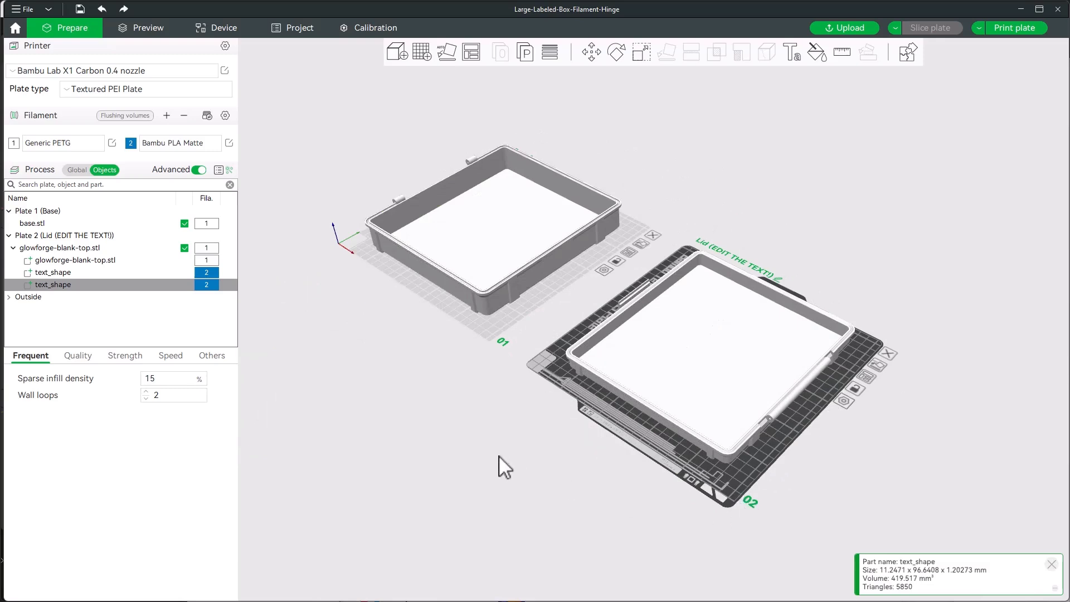
drag(463, 454, 375, 293)
drag(392, 252, 431, 307)
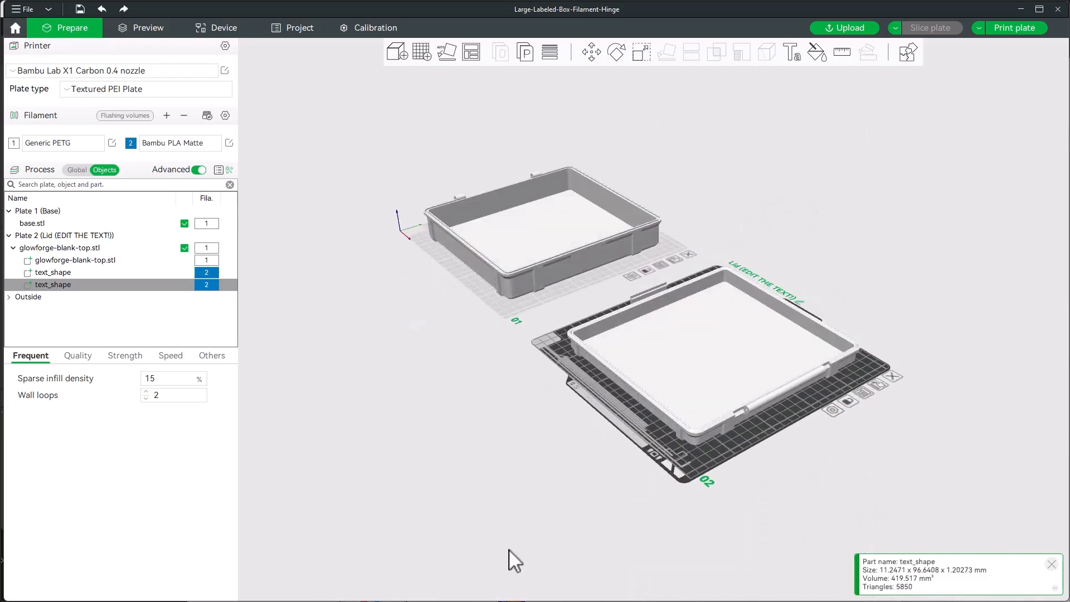